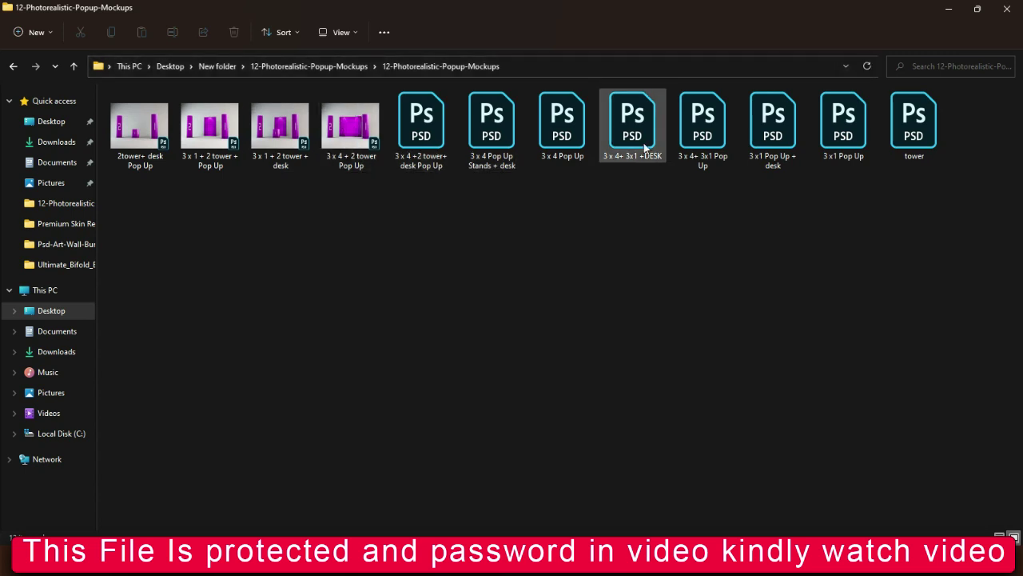
Enlarge the folder's file thumbnails and open the mockup file 3 x 4 +2 tower+ desk Pop Up.
left_click(340, 32)
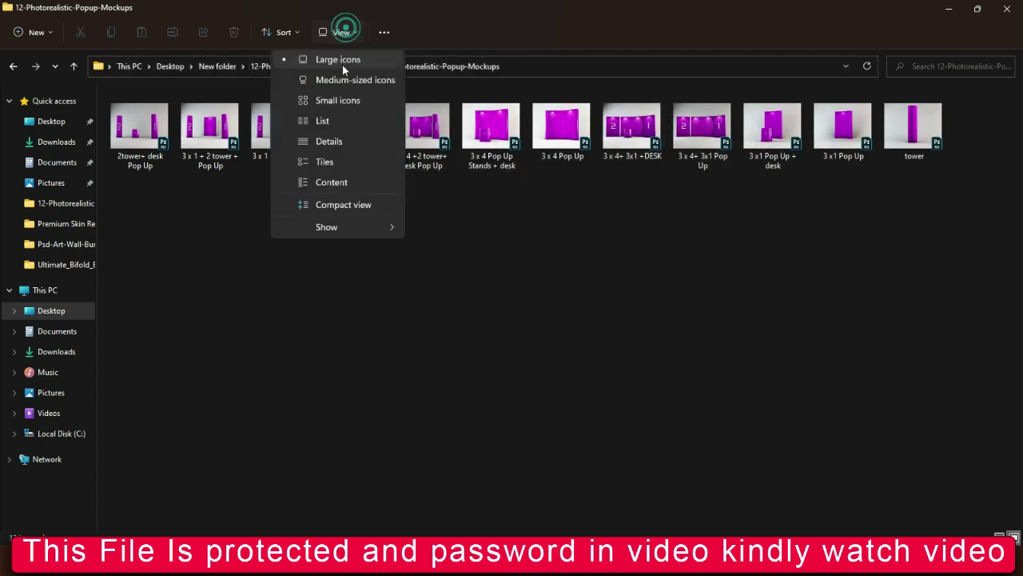
left_click(341, 62)
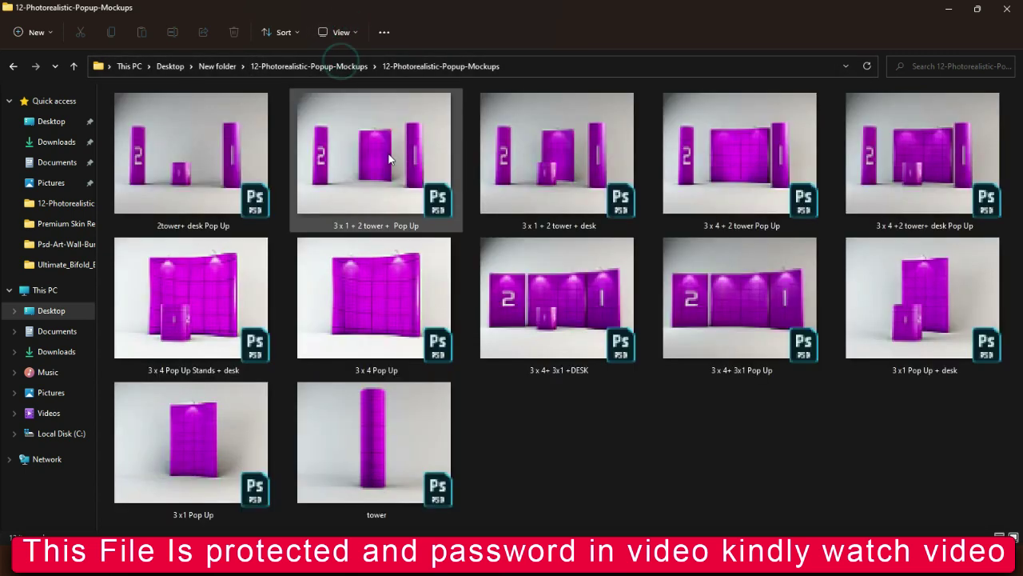
left_click(331, 160)
left_click(858, 170)
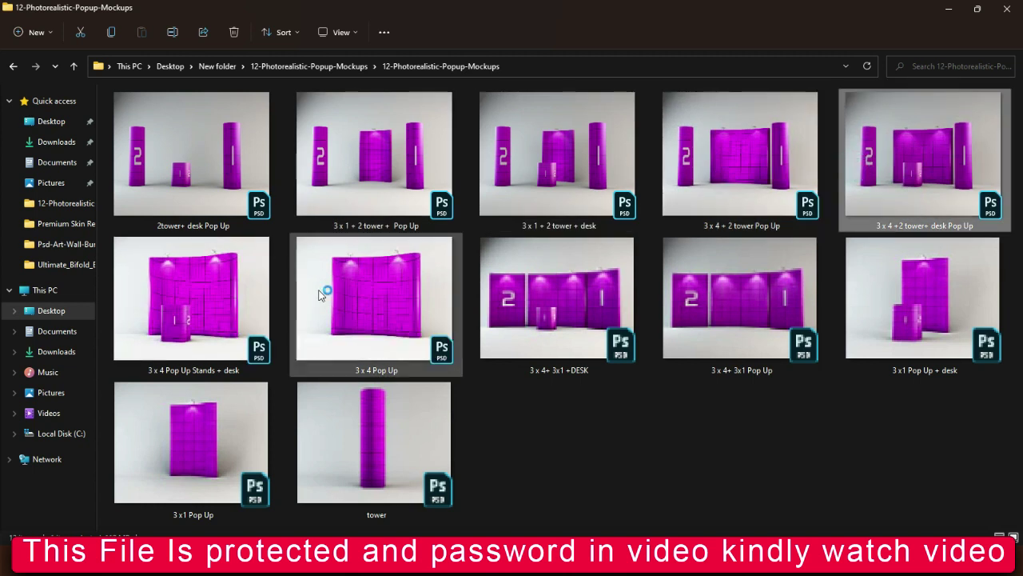
Look through the other pop-up, desk and tower mockup files in the 12-Photorealistic-Popup-Mockups folder.
left_click(354, 287)
left_click(549, 293)
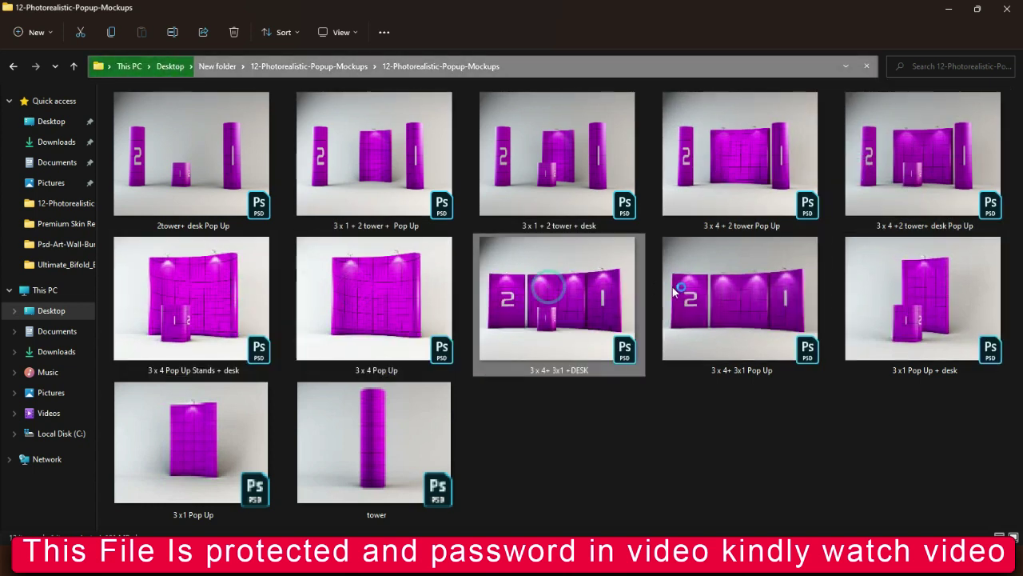
left_click(677, 289)
left_click(853, 288)
double_click(196, 442)
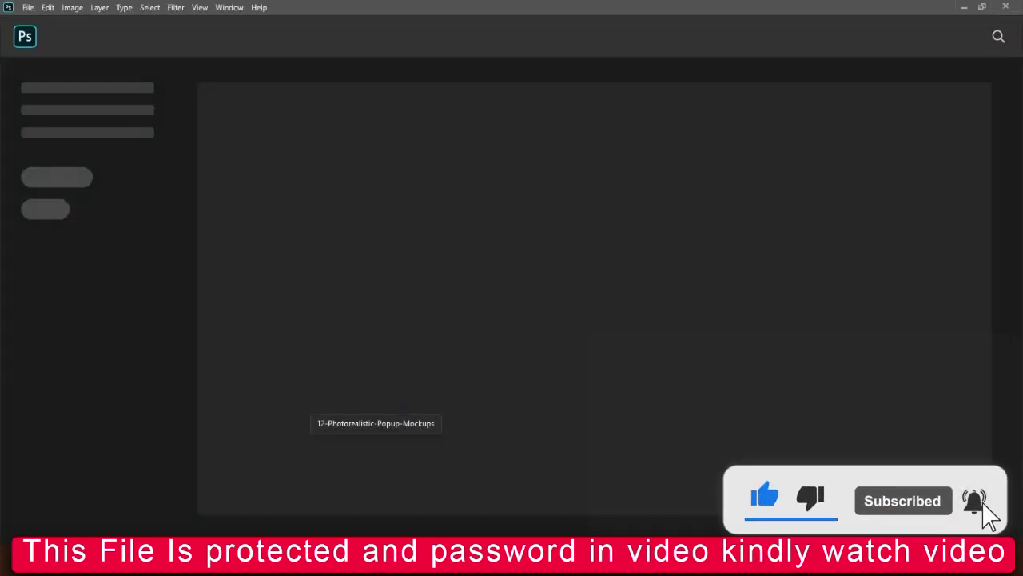
mouse_move(374, 564)
left_click(679, 495)
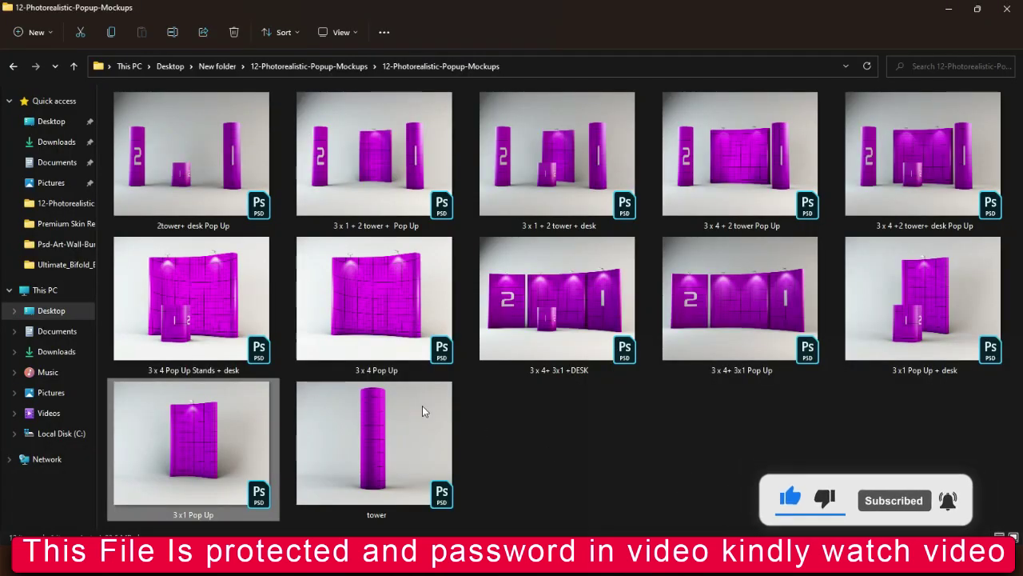
left_click(516, 418)
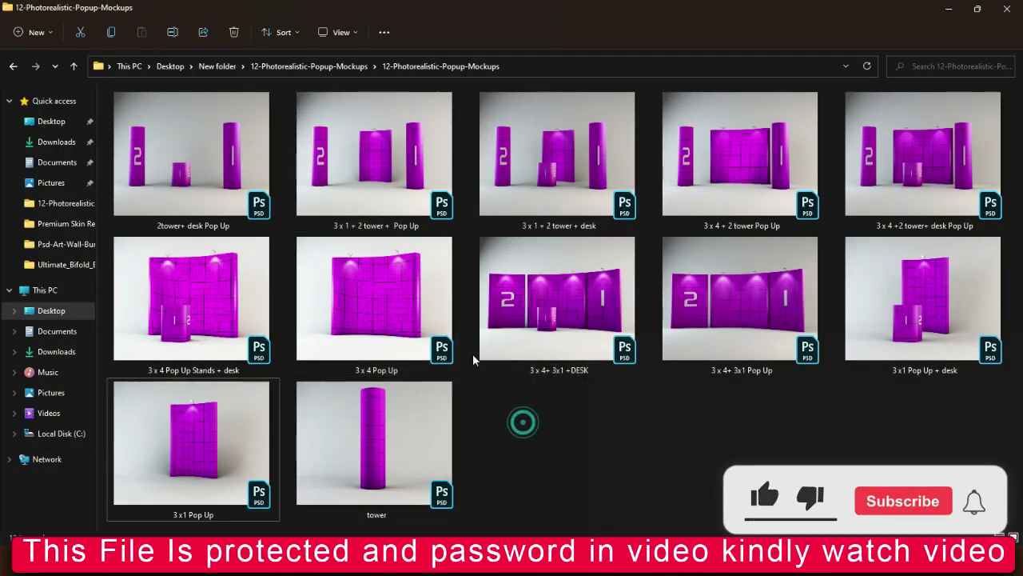
left_click(354, 149)
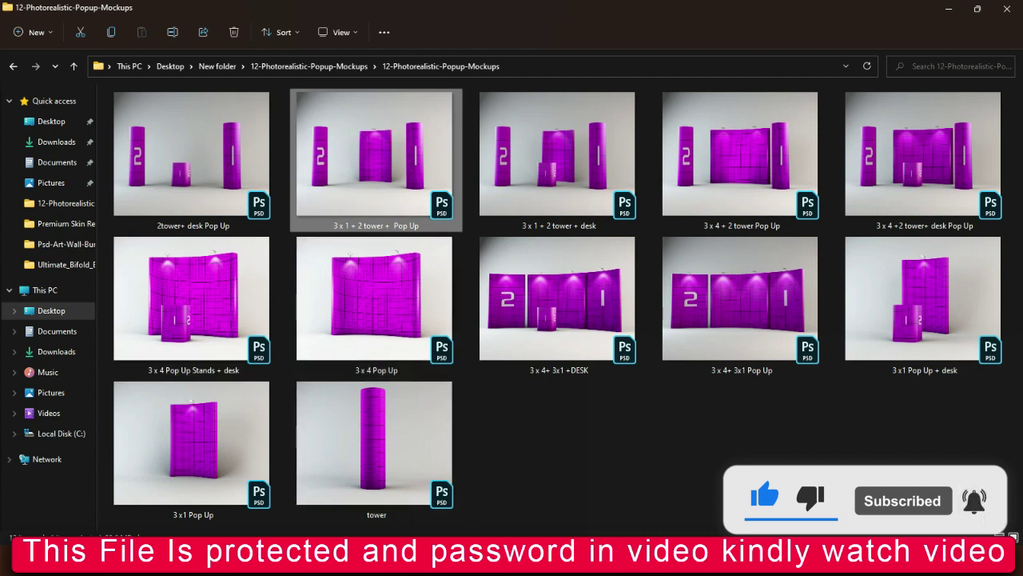
Switch to Photoshop, collapse the character settings and fit the whole mockup in view.
key("alt+Tab")
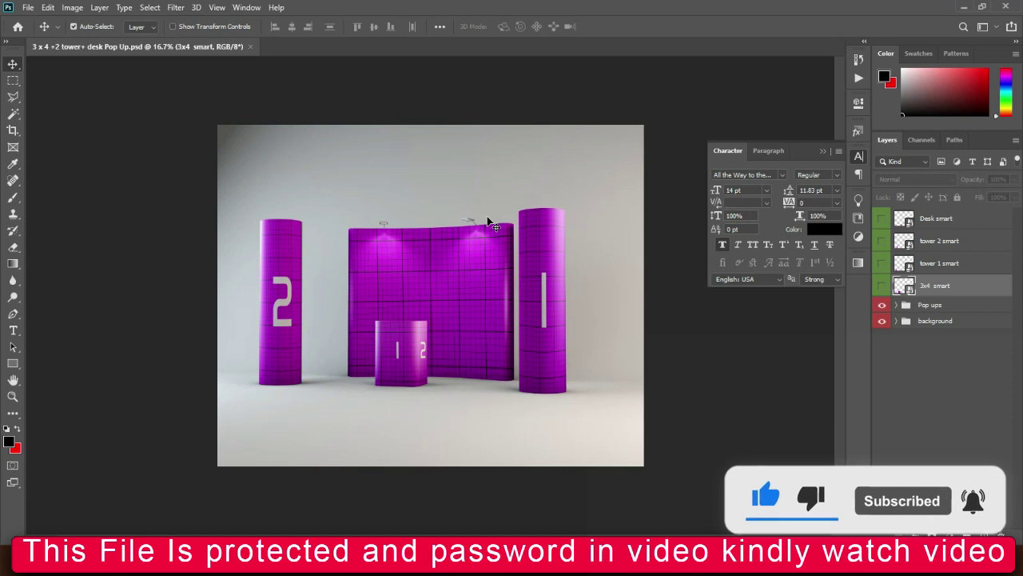
left_click(821, 152)
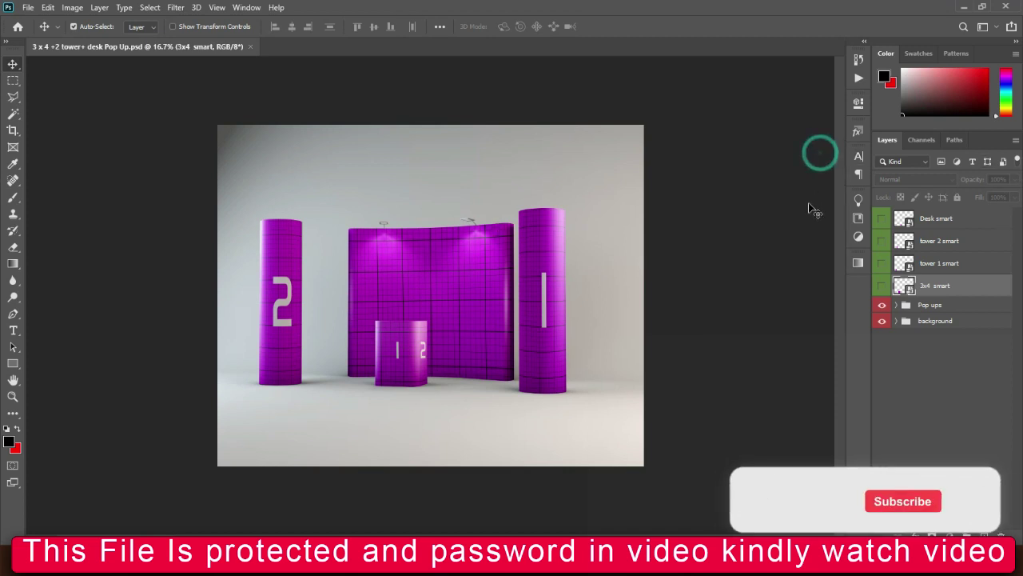
key("ctrl+0")
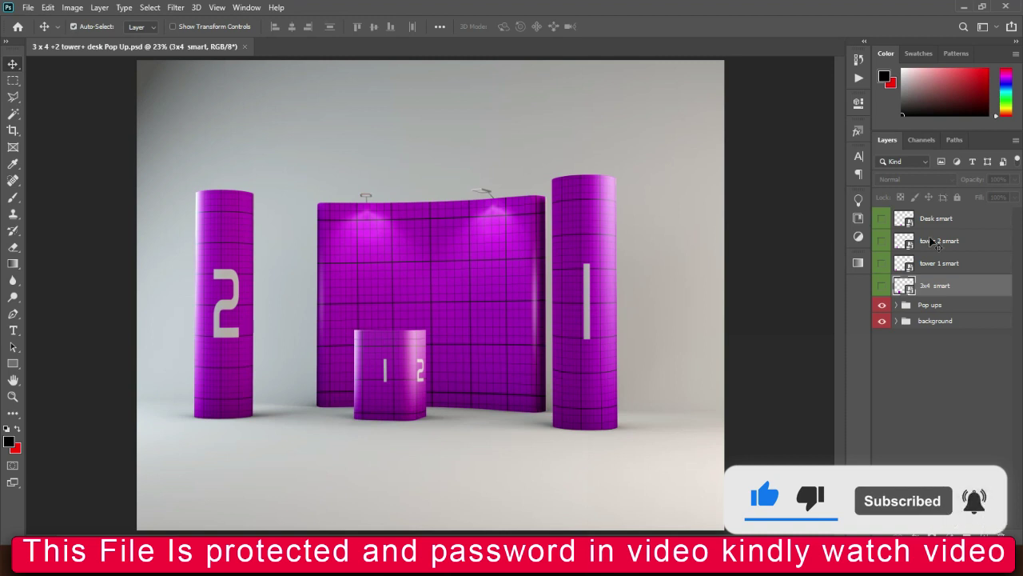
left_click(901, 309)
double_click(901, 309)
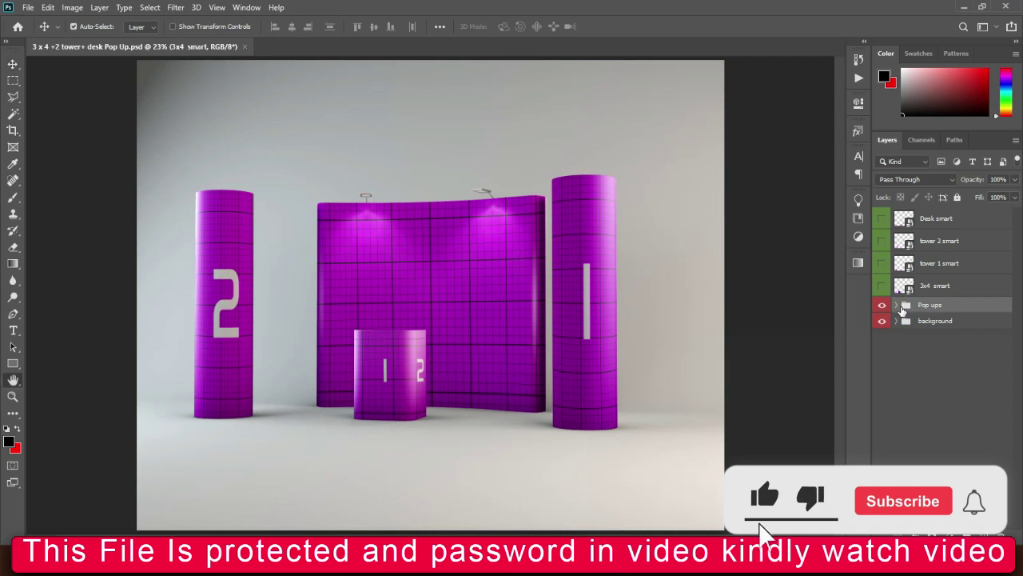
left_click(908, 235)
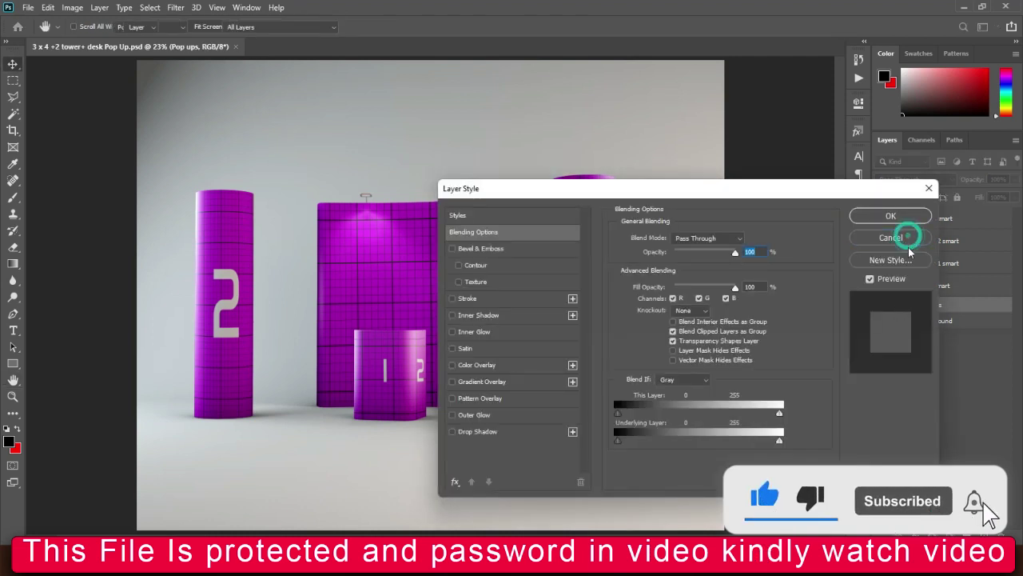
Expand the Pop ups and tower 1 layer groups, and toggle Layer 2 off and on to check which artwork it controls.
left_click(897, 307)
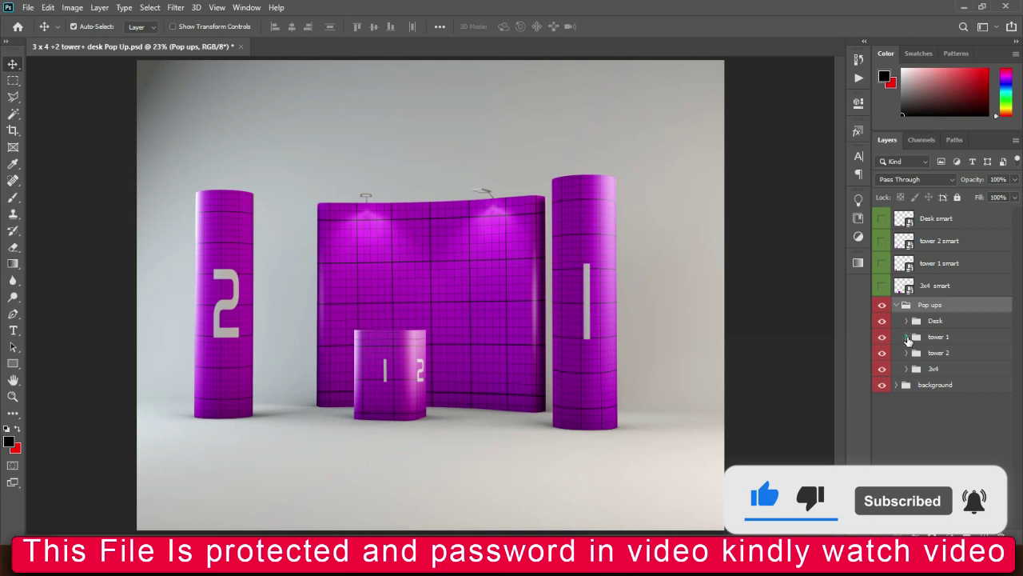
left_click(906, 338)
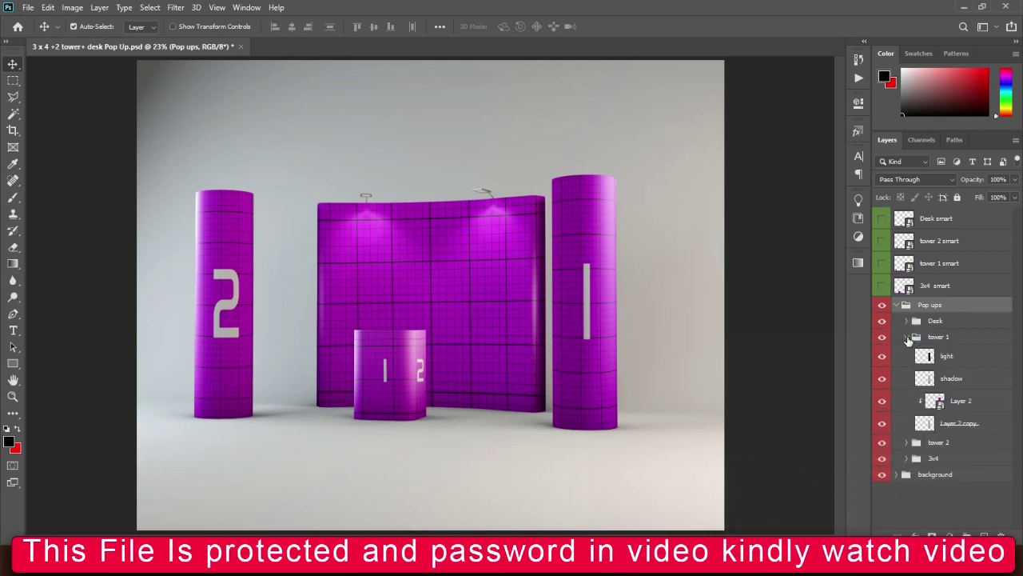
left_click(948, 405)
left_click(881, 406)
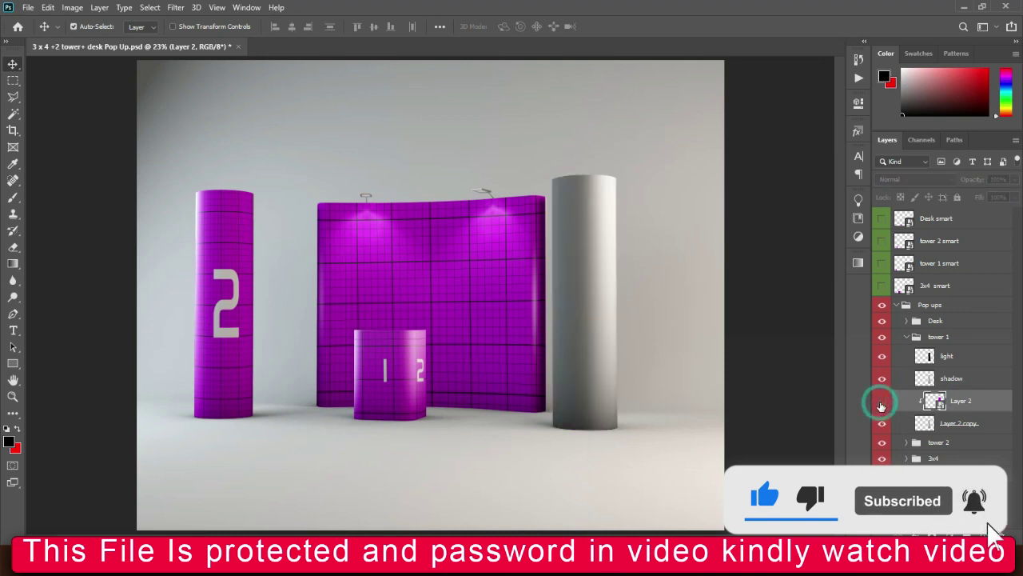
left_click(882, 406)
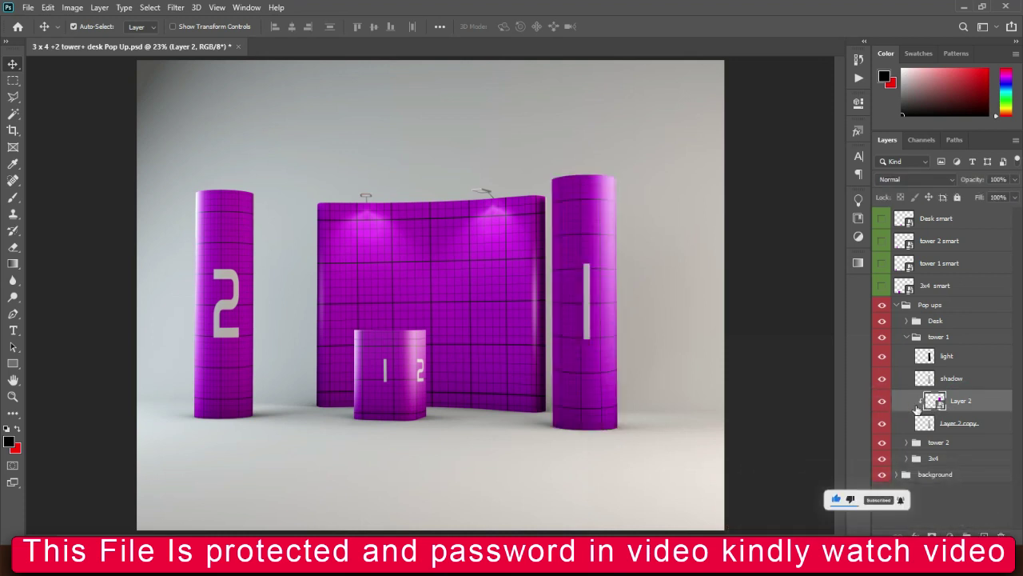
Place photo 1 (8) from the PHOTOS folder, clipped beneath Layer 2 in the tower 1 group, and hide Layer 2.
mouse_move(512, 566)
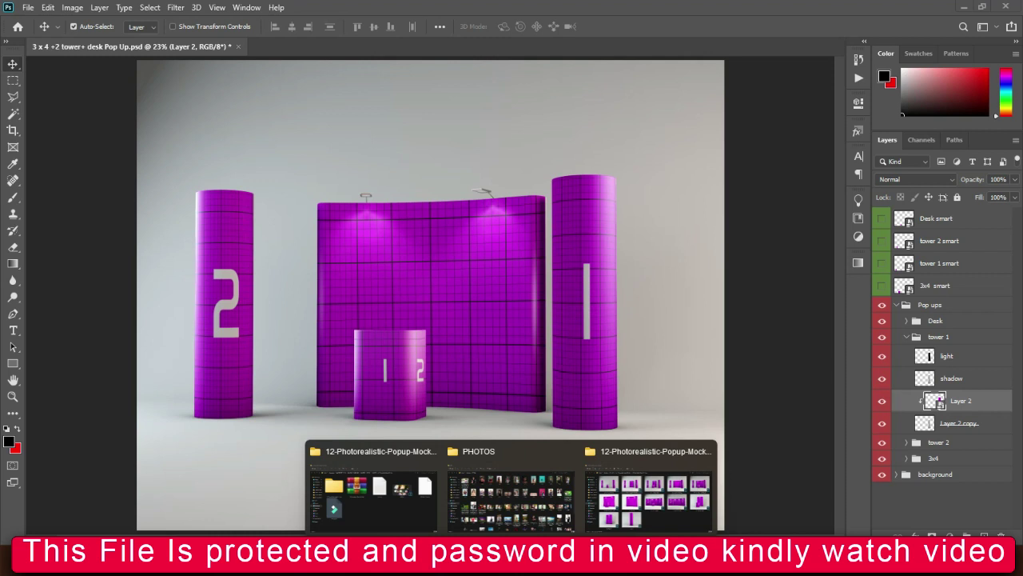
left_click(547, 520)
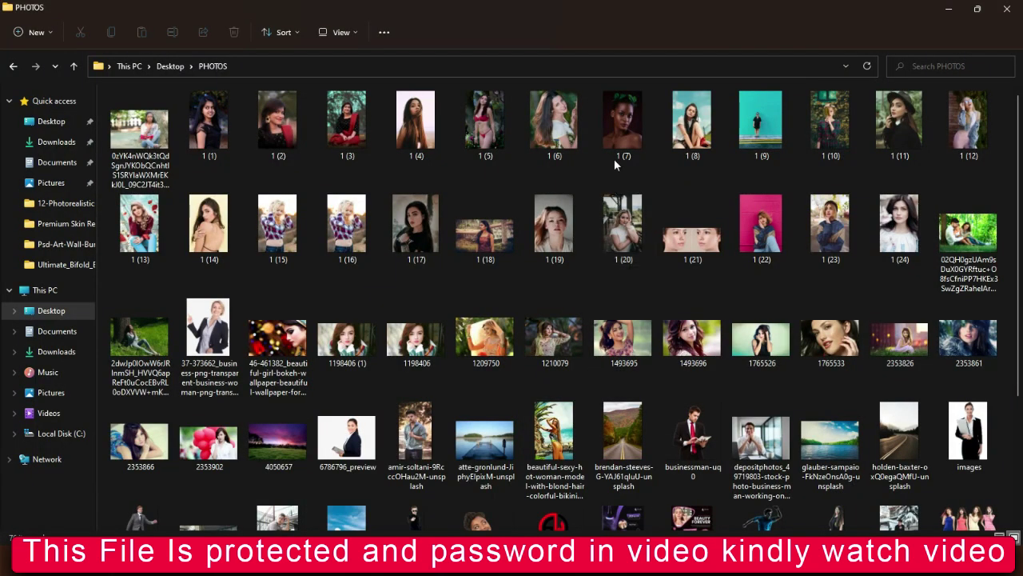
left_click(680, 108)
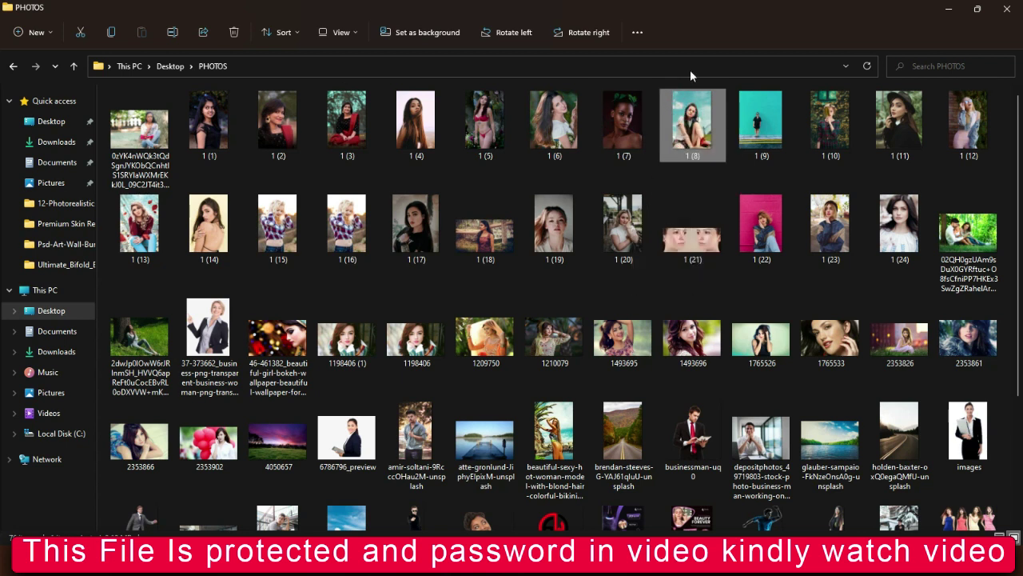
double_click(702, 16)
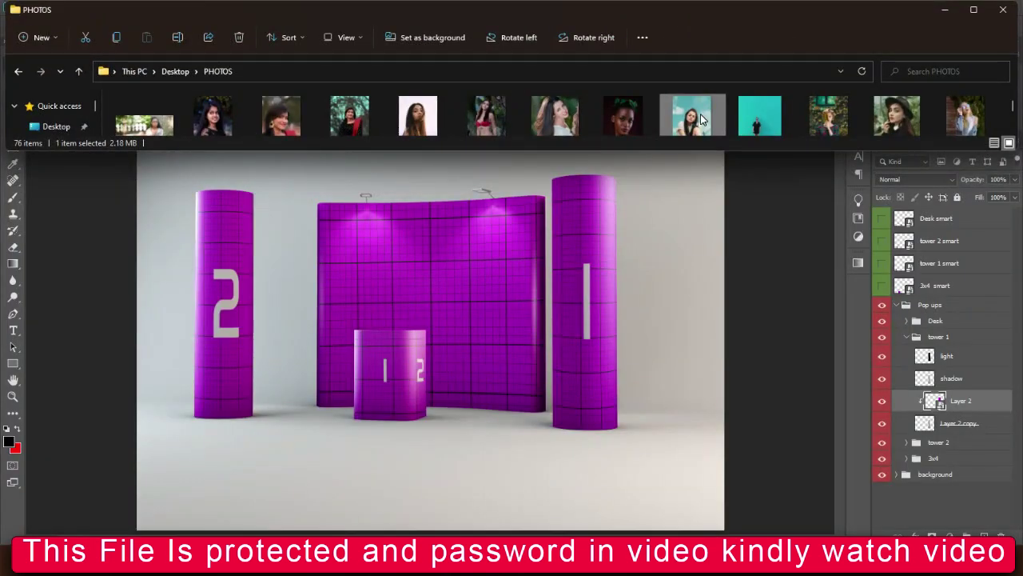
left_click(578, 299)
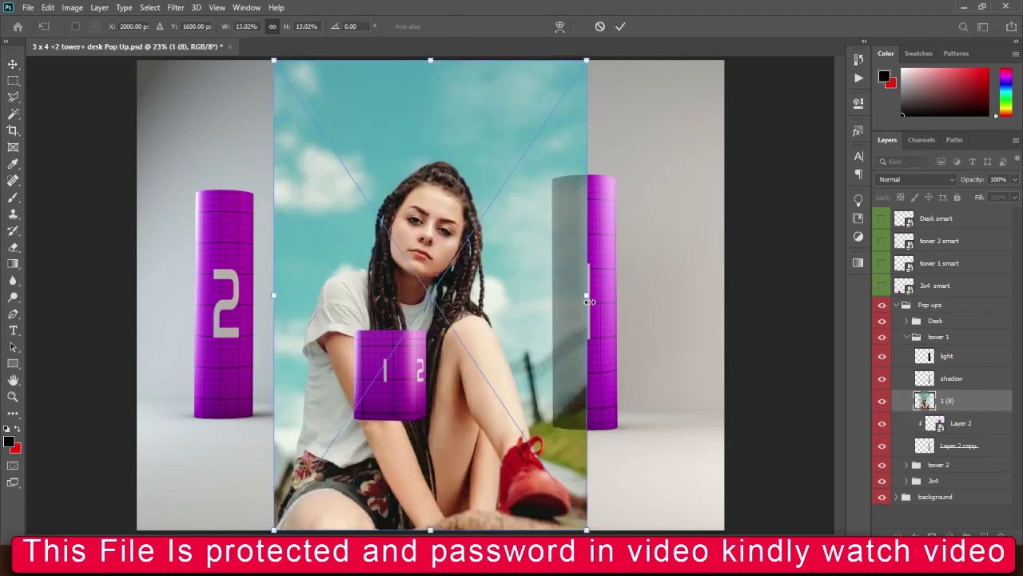
key("Return")
left_click_drag(950, 410, 945, 434)
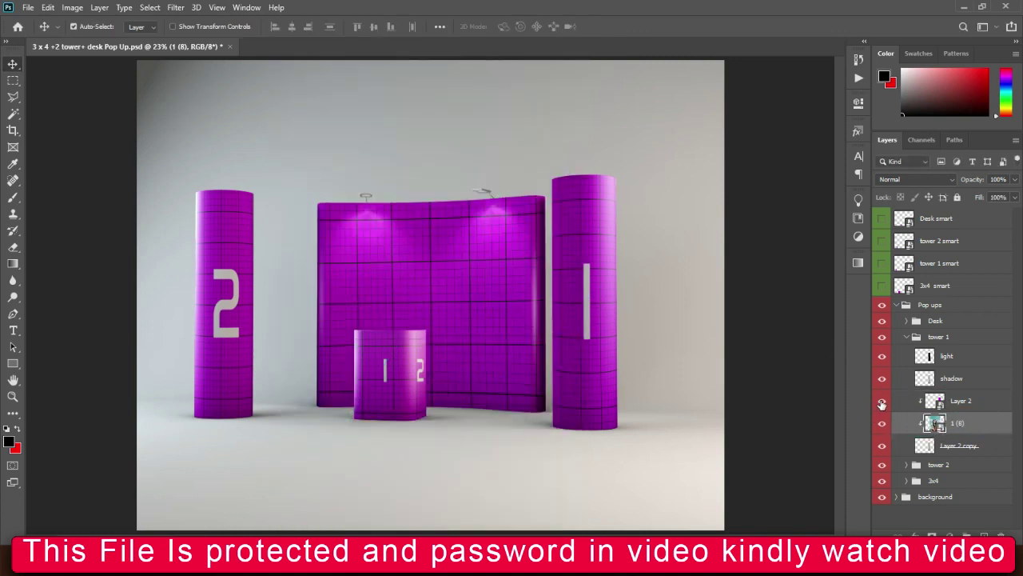
left_click(882, 402)
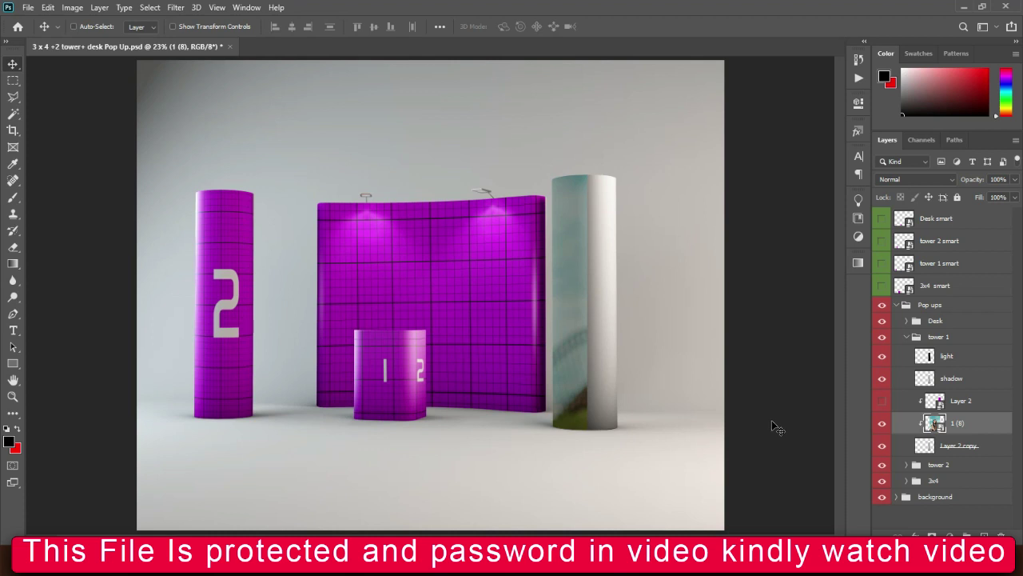
Scale photo 1 (8) to about 8.16% and position it so the woman's portrait covers tower 1.
key("ctrl+t")
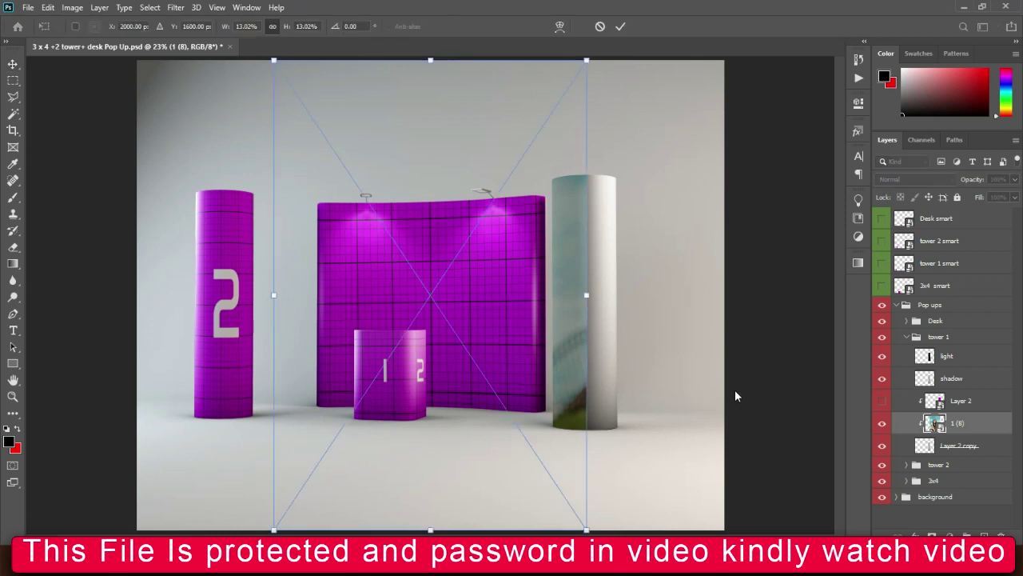
left_click_drag(532, 328, 684, 323)
left_click_drag(738, 298, 622, 296)
mouse_move(428, 297)
left_mouse_down()
mouse_move(469, 297)
mouse_move(425, 307)
left_mouse_up()
left_click_drag(515, 294, 574, 292)
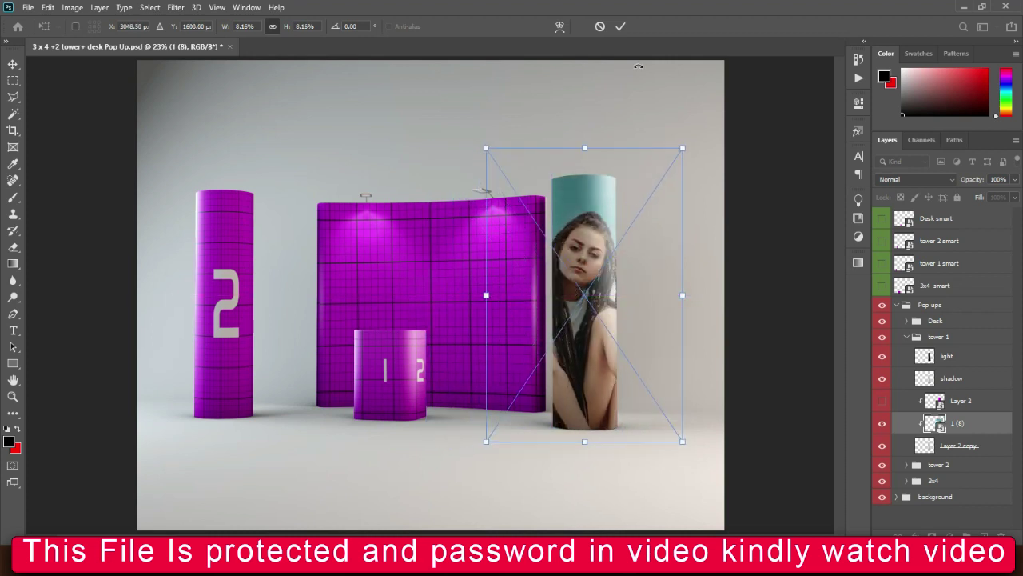
left_click(621, 27)
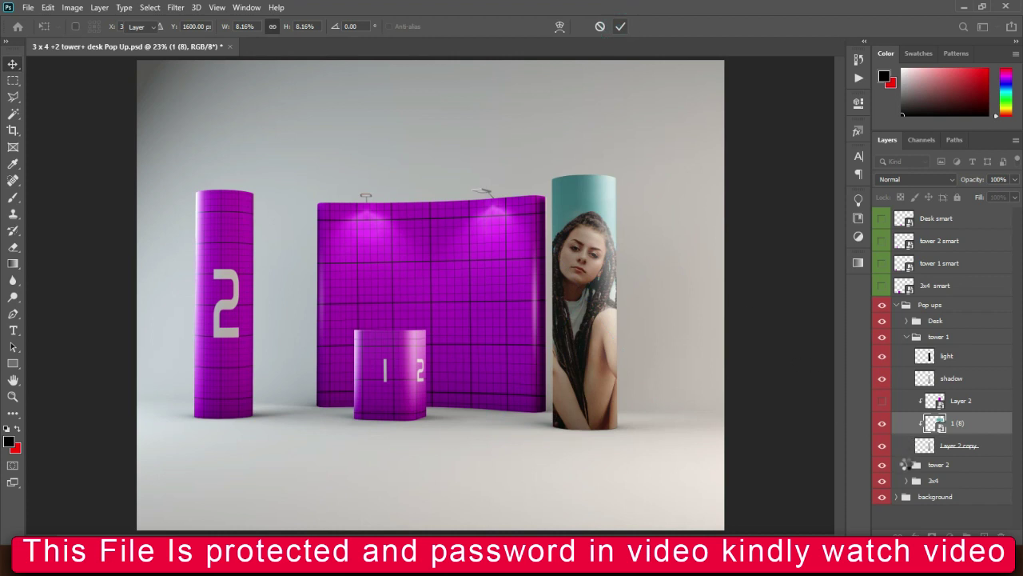
Place photo 1 (12) from the PHOTOS folder, clipped beneath tower 2 copy in the tower 2 group, and hide tower 2 copy.
left_click(906, 465)
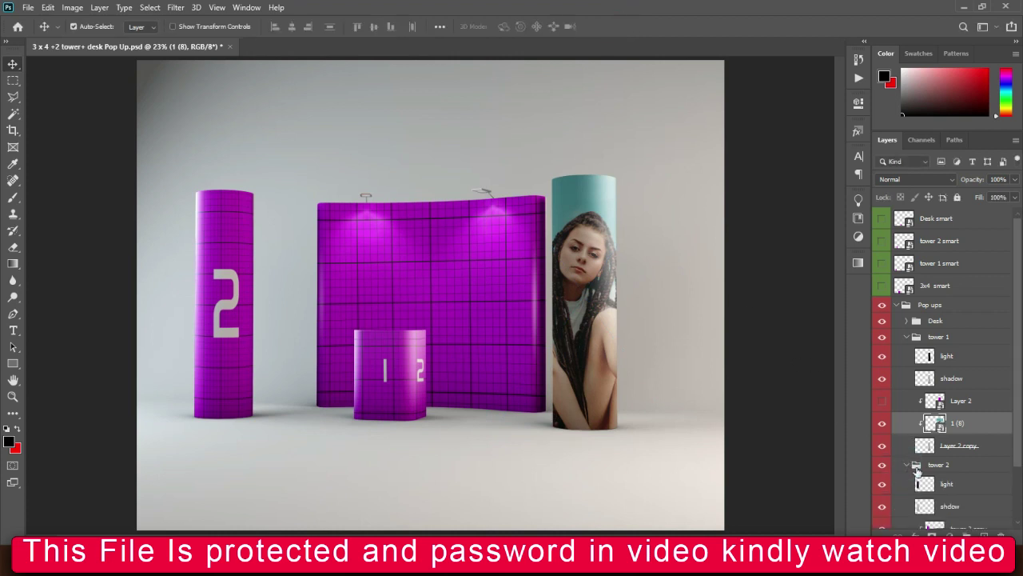
scroll(989, 480, "down", 3)
left_click(953, 464)
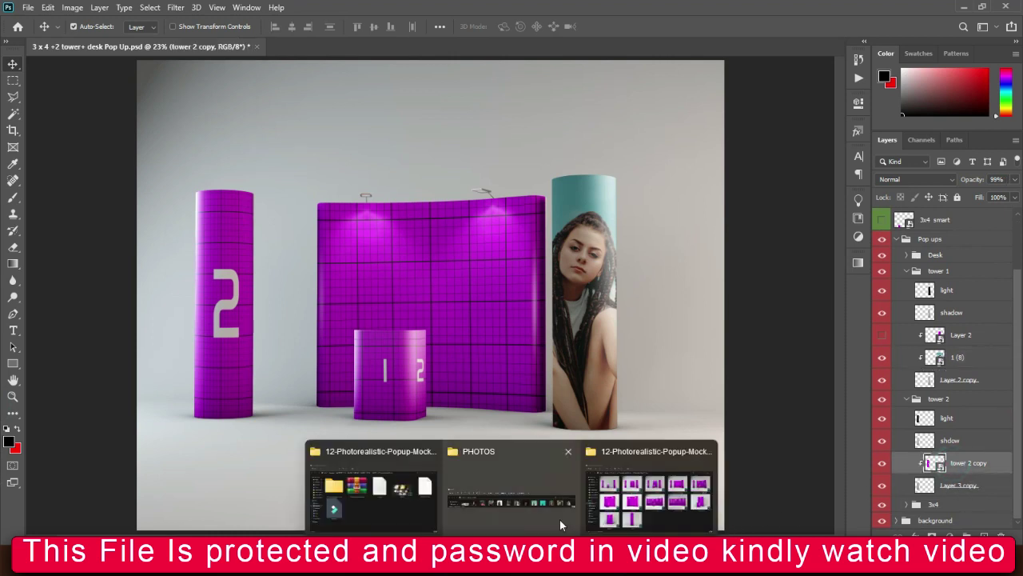
left_click(535, 502)
left_click(628, 103)
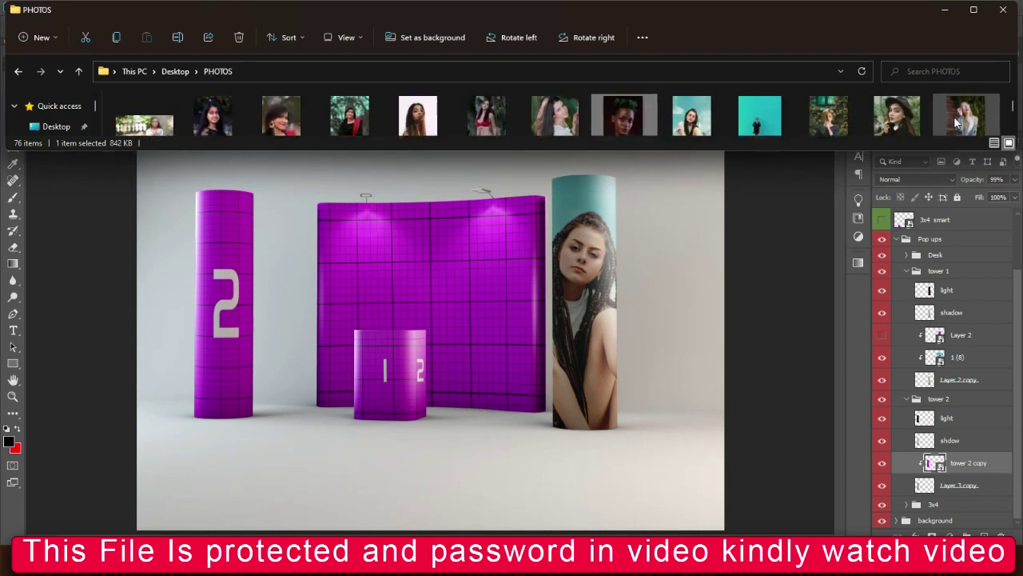
left_click(958, 118)
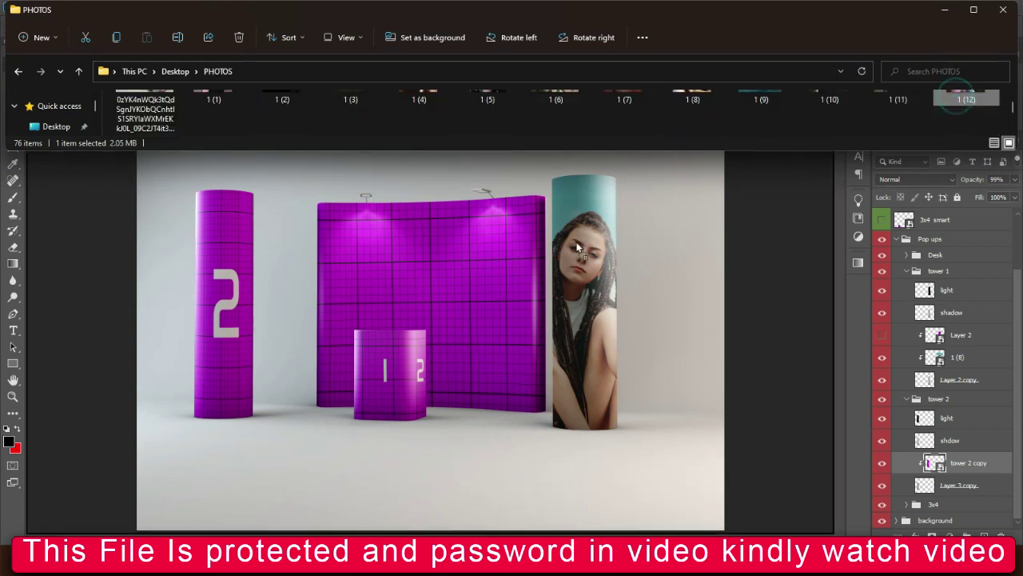
left_click(425, 294)
left_click_drag(427, 290, 429, 289)
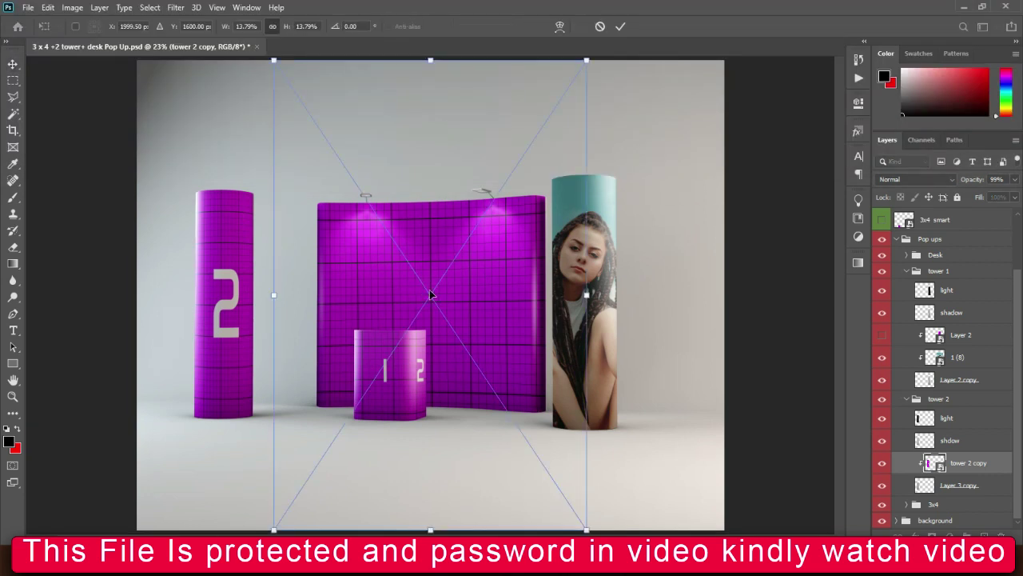
key("Return")
left_click_drag(953, 462, 949, 491)
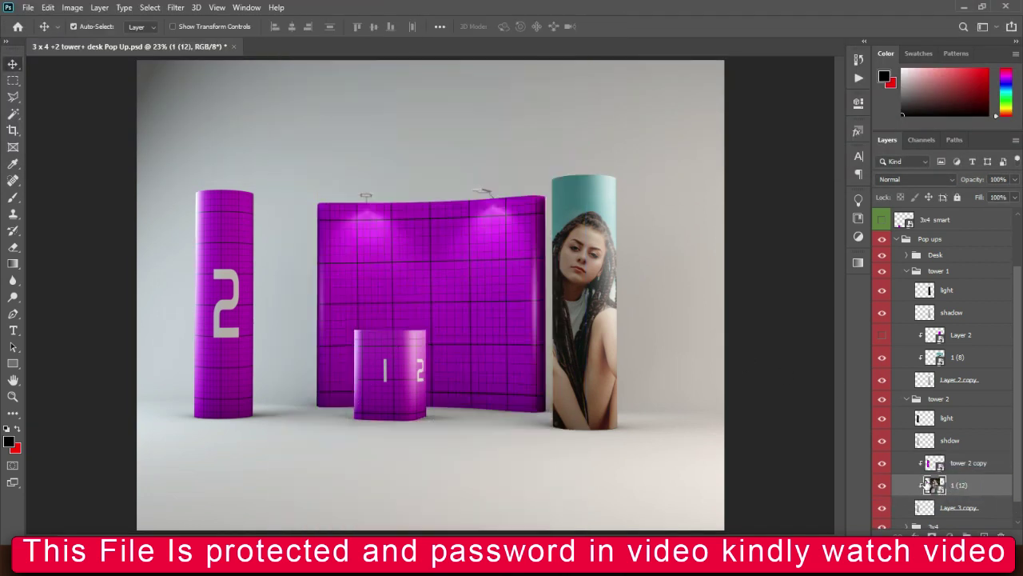
left_click(883, 463)
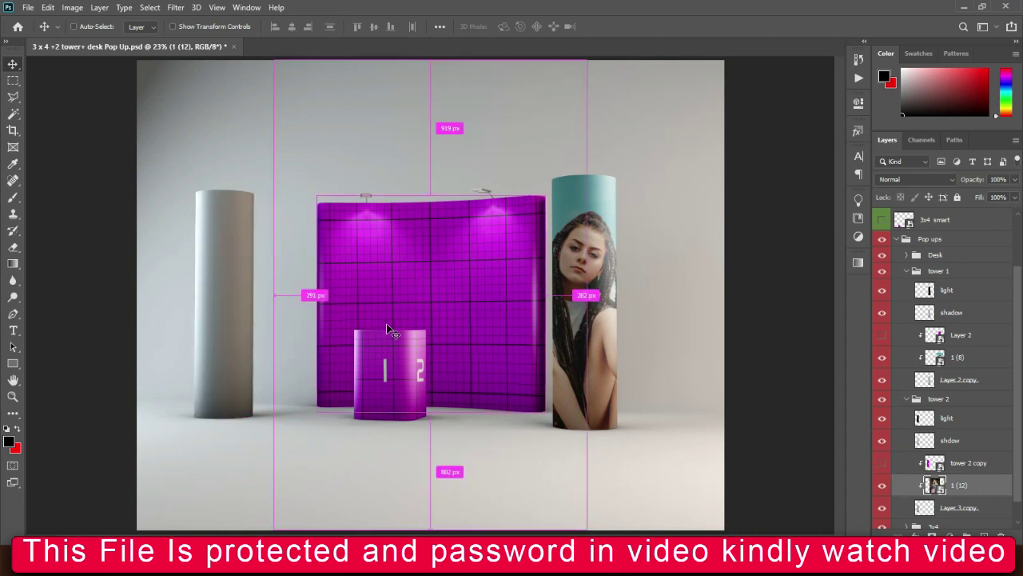
Scale photo 1 (12) to about 8.89% and position it so the laughing woman in sunglasses covers tower 2.
key("ctrl+t")
left_click_drag(396, 303, 226, 302)
left_click_drag(396, 295, 284, 295)
left_click_drag(200, 328, 234, 346)
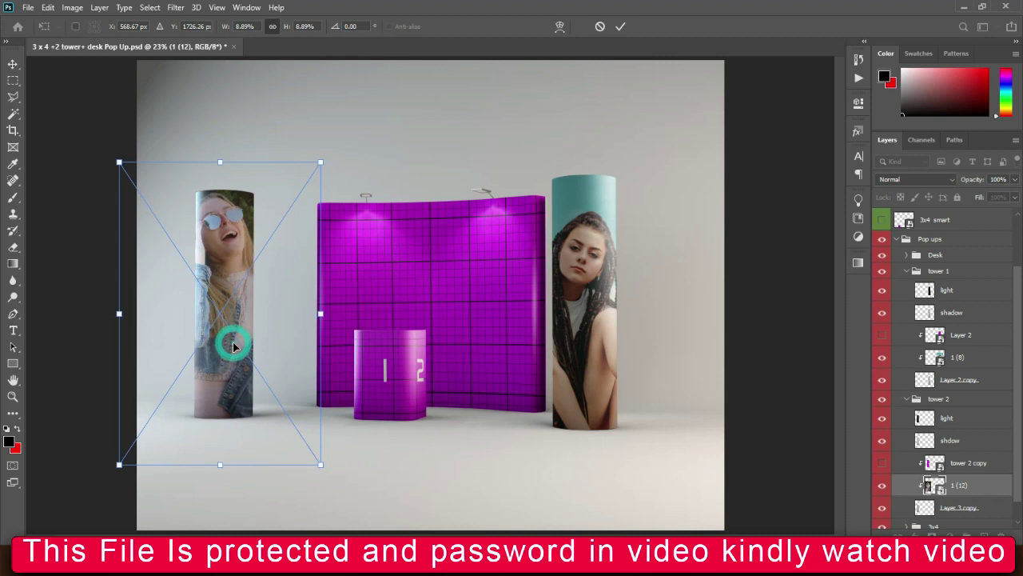
key("ctrl+h")
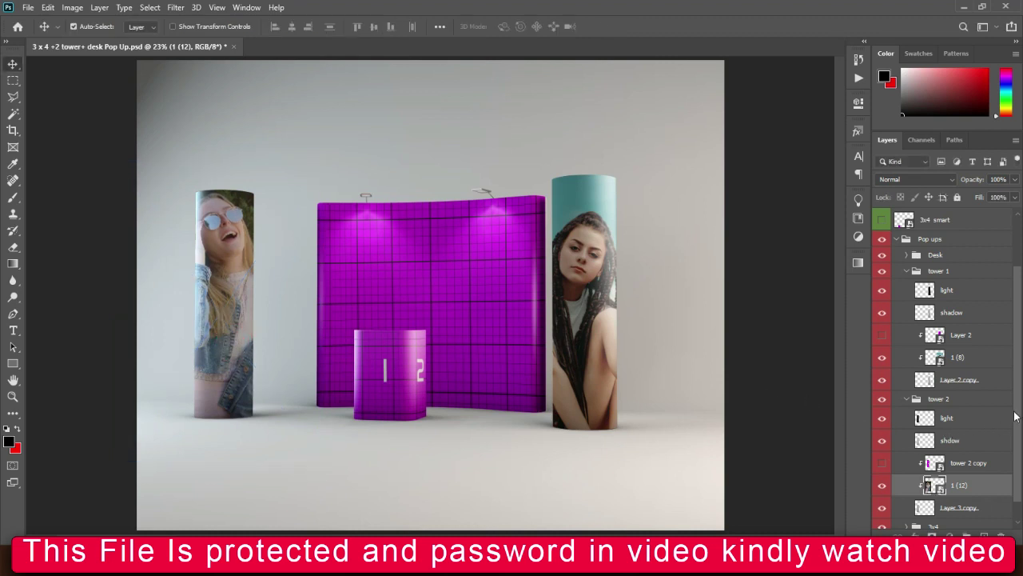
Collapse the tower 1 group, expand the 3x4 group and select its 3x4 smart copy layer.
scroll(936, 479, "down", 1)
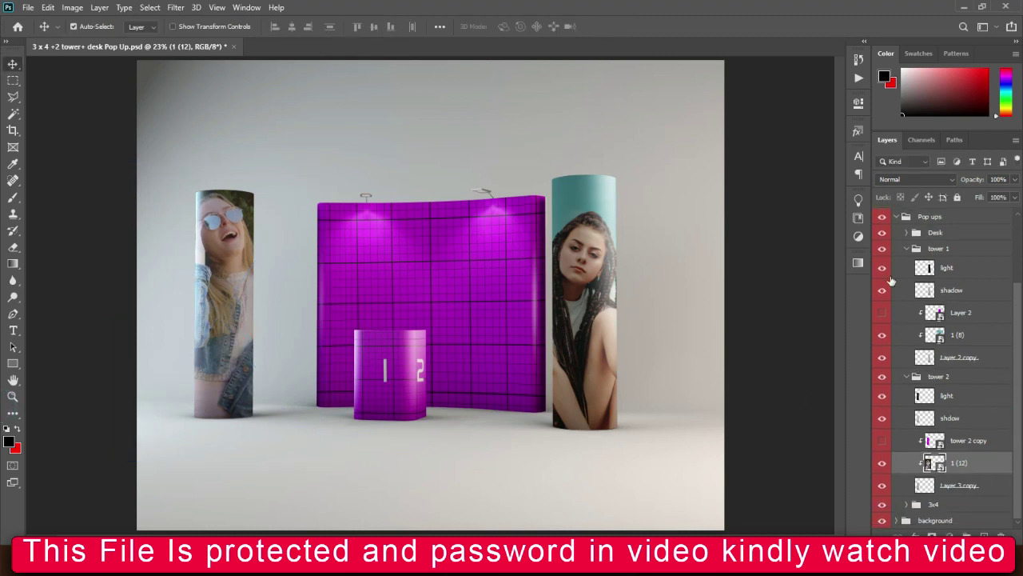
left_click(906, 249)
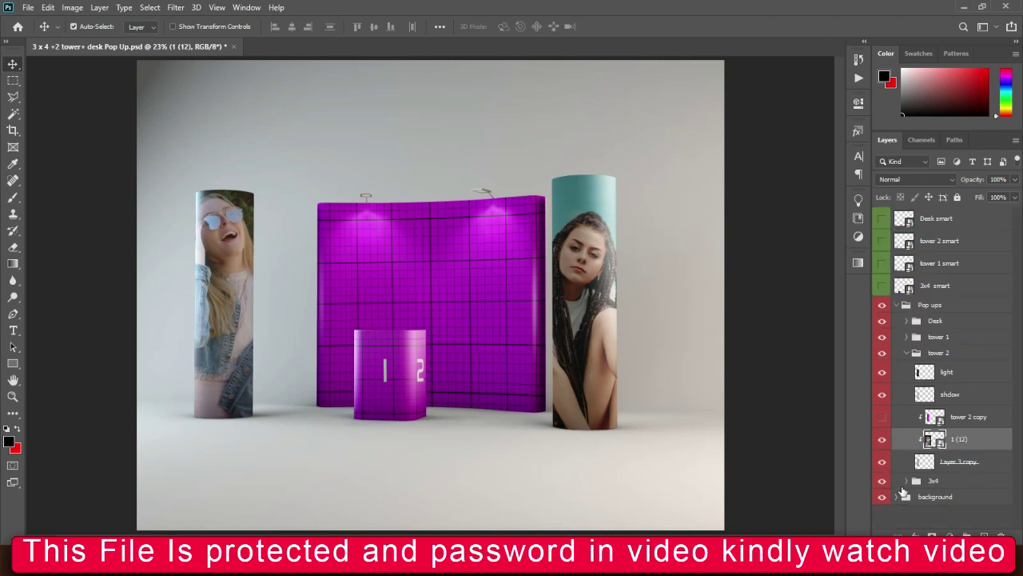
left_click(904, 480)
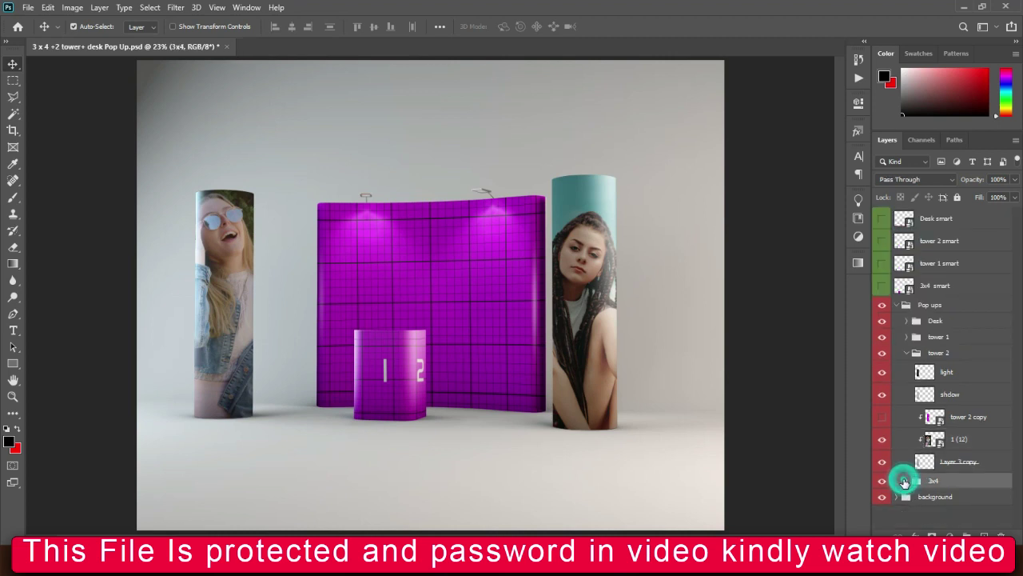
left_click(907, 481)
left_click_drag(1019, 411, 1019, 534)
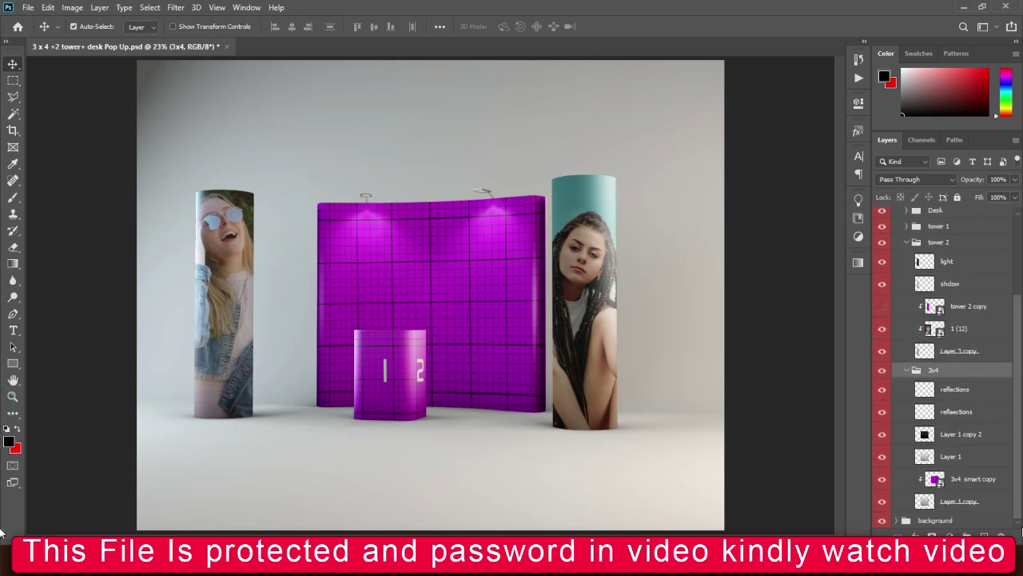
left_click(967, 480)
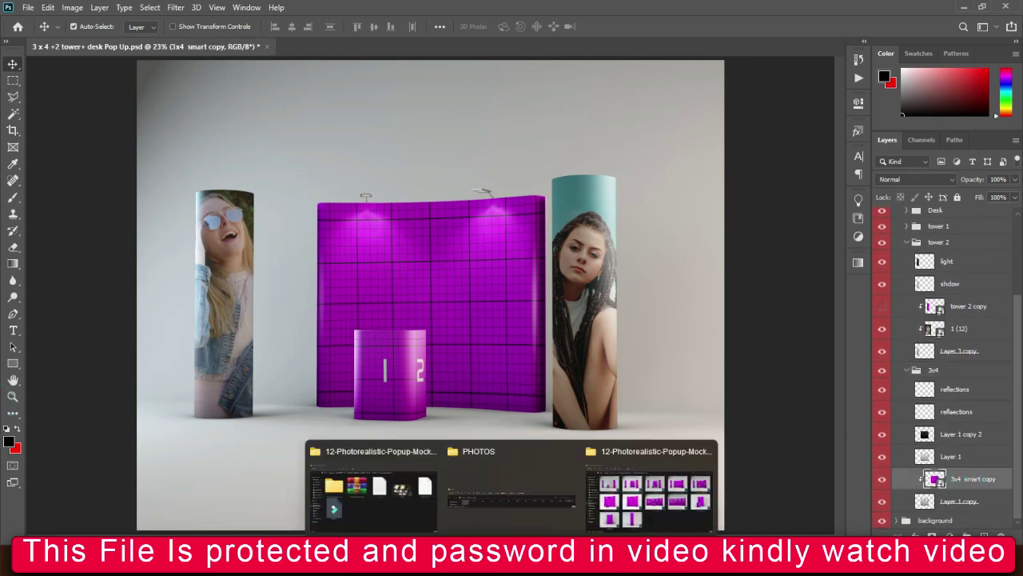
Place photo 1 (6) from the PHOTOS folder, clipped beneath 3x4 smart copy in the 3x4 group, and hide 3x4 smart copy.
left_click(540, 496)
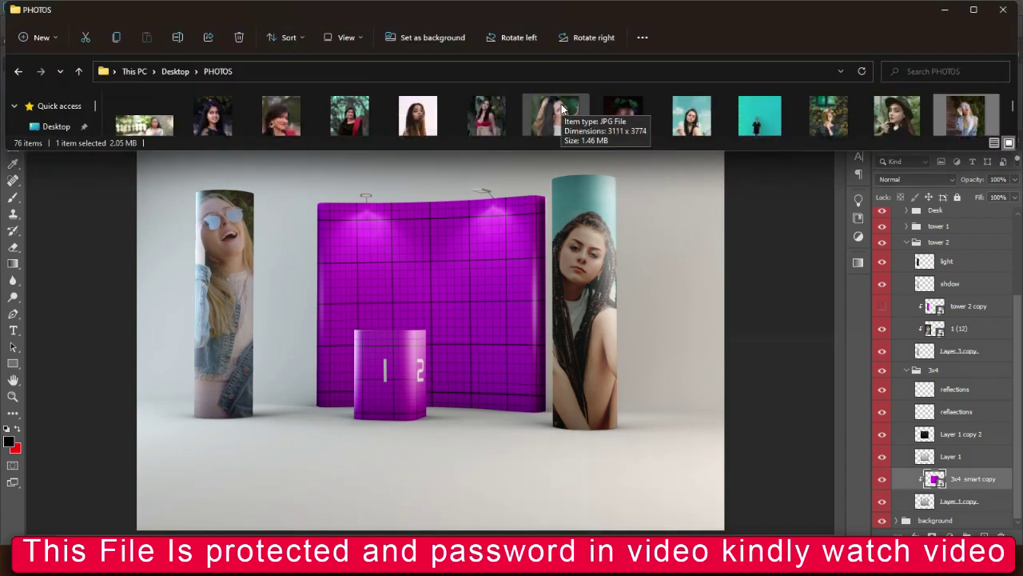
left_click(563, 108)
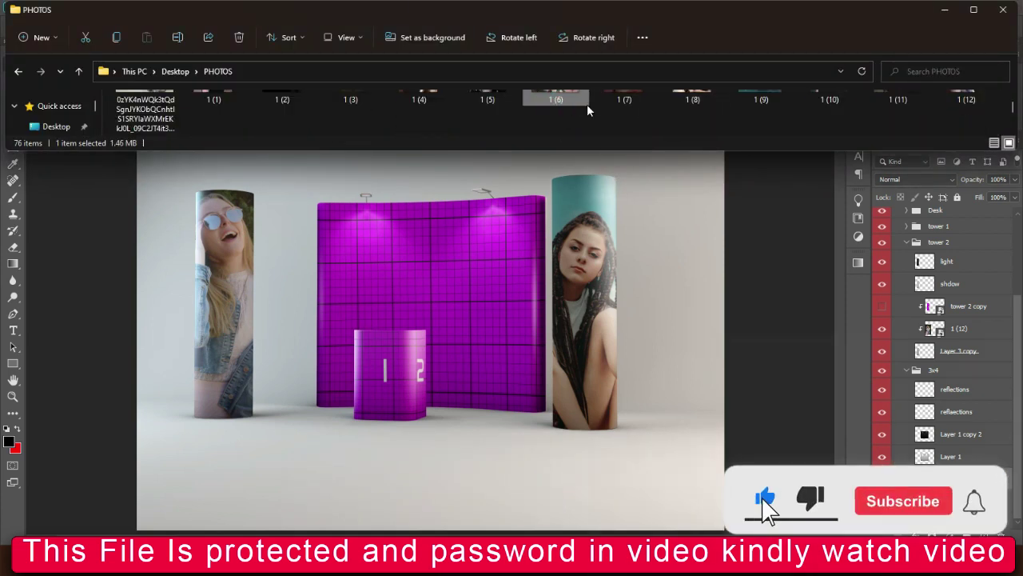
left_click_drag(576, 103, 442, 271)
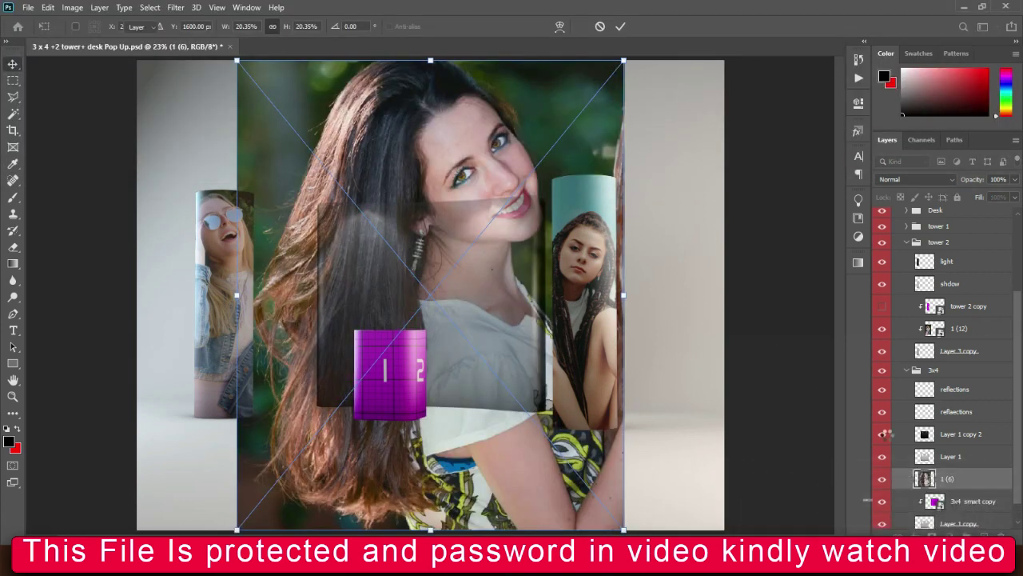
key("Return")
right_click(512, 271)
left_click(959, 479)
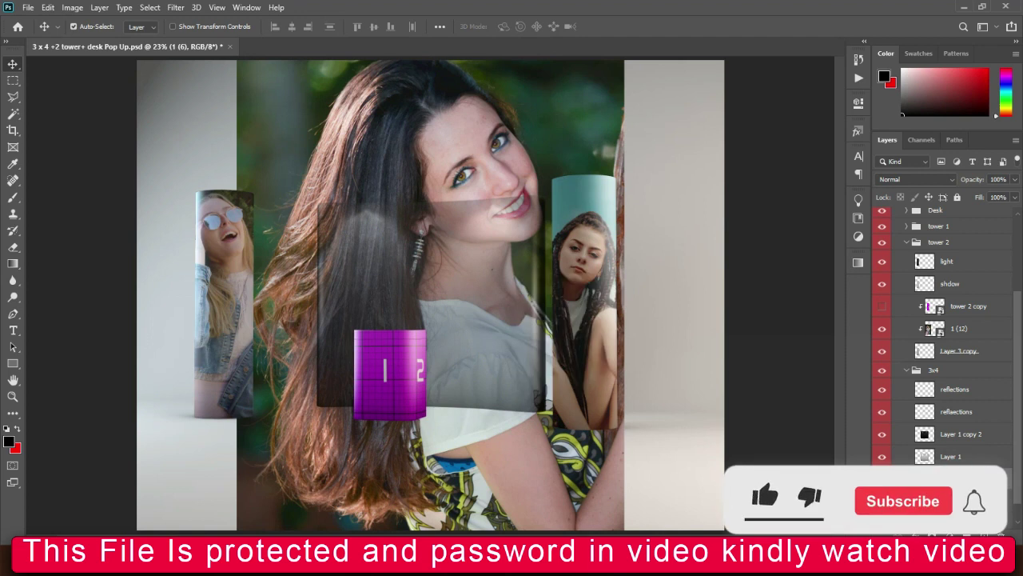
key("ctrl+comma")
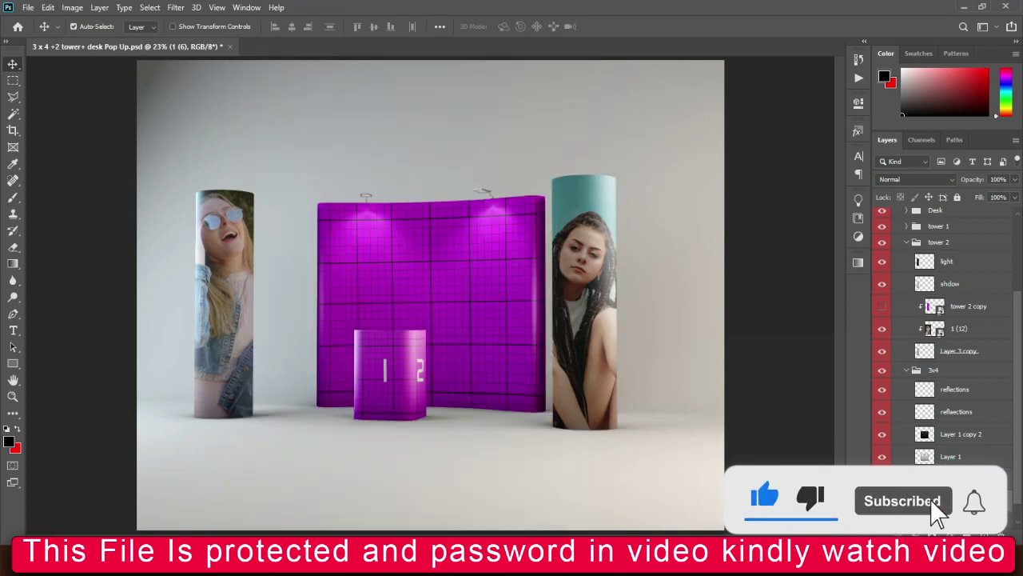
key("ctrl+alt+g")
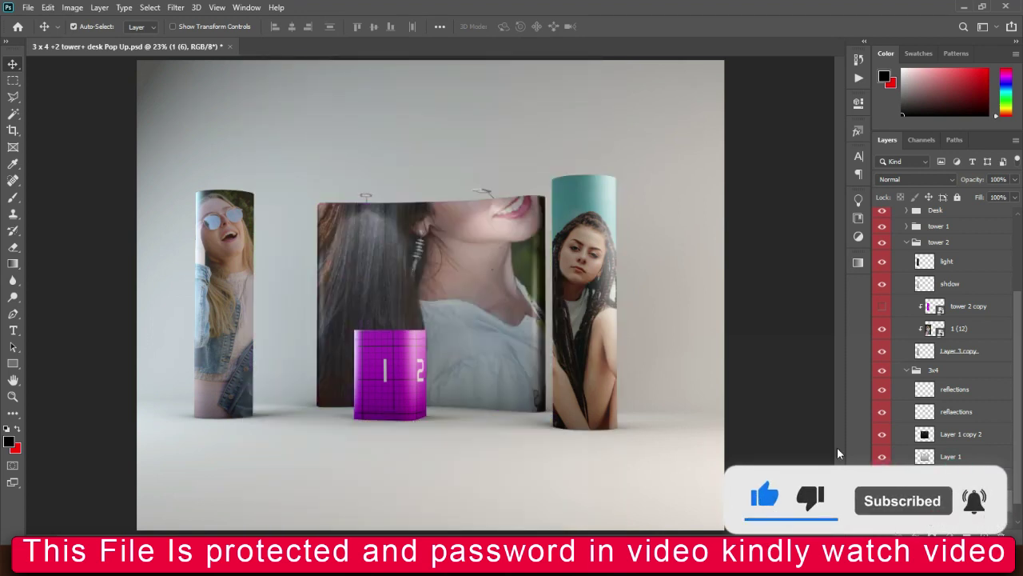
Scale photo 1 (6) to about 12.81% and position it so the woman's portrait fills the curved 3x4 backdrop.
key("ctrl+t")
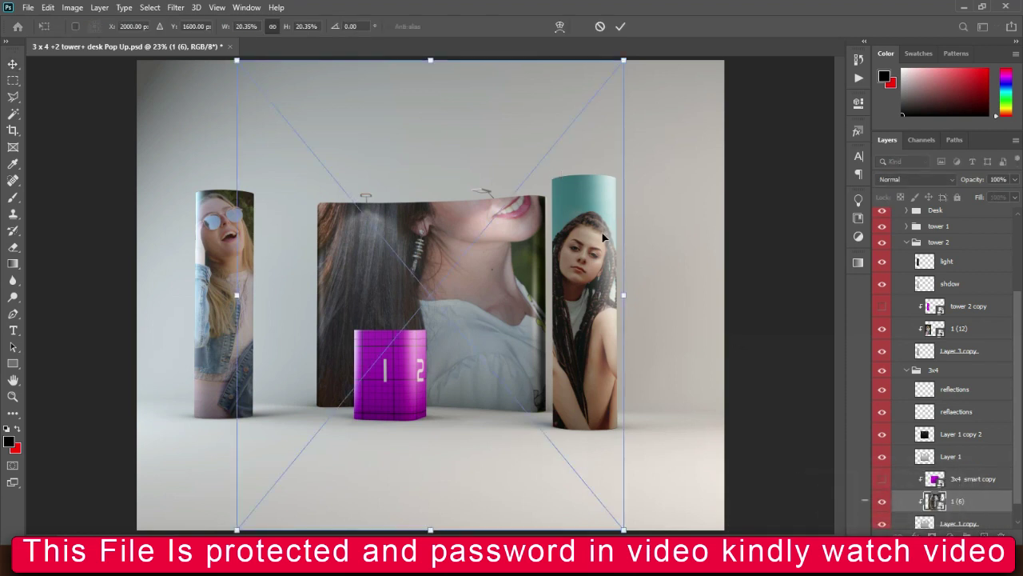
left_click_drag(623, 295, 563, 298)
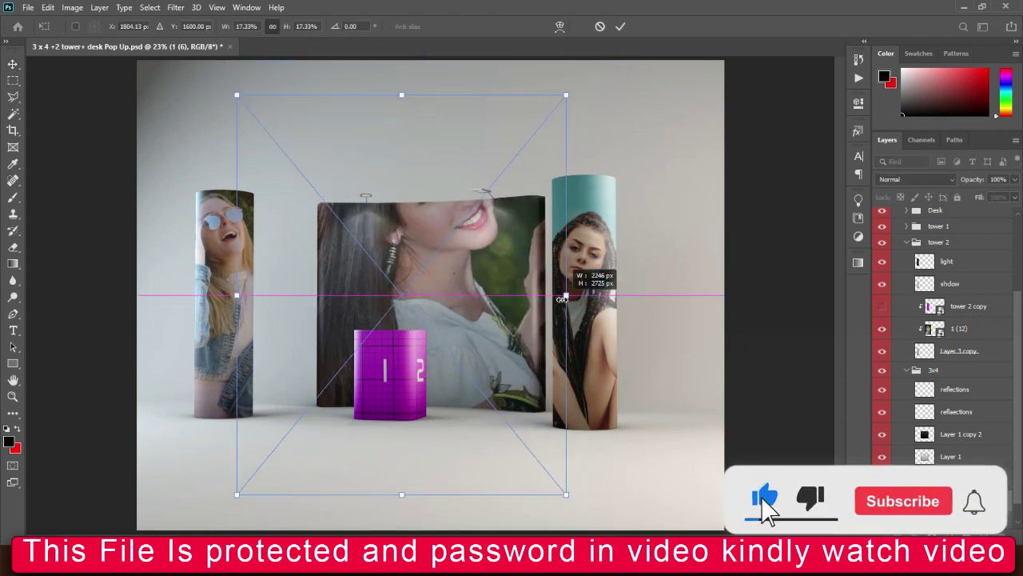
left_click_drag(237, 295, 298, 294)
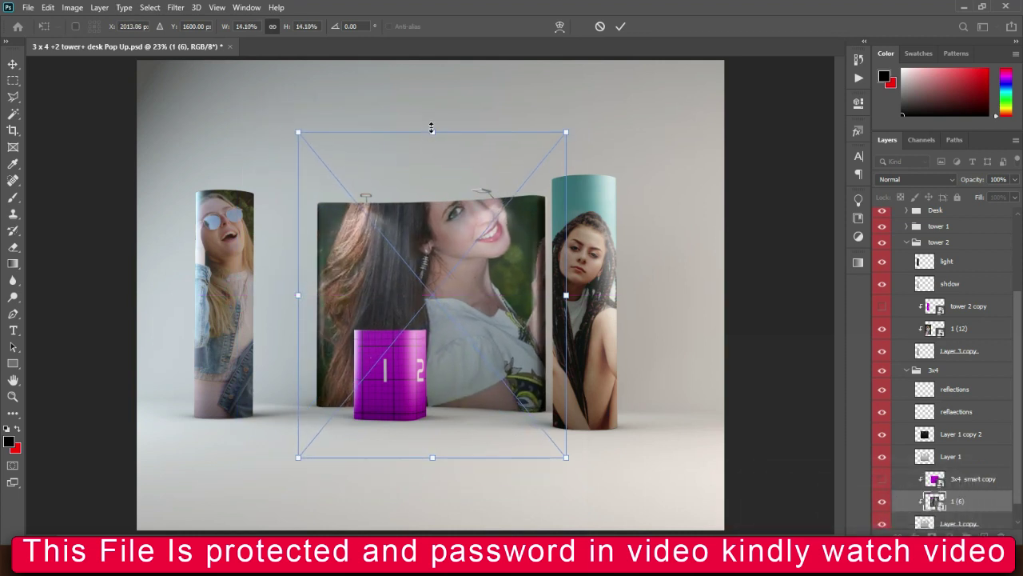
left_click_drag(433, 134, 433, 166)
left_click_drag(450, 285, 443, 313)
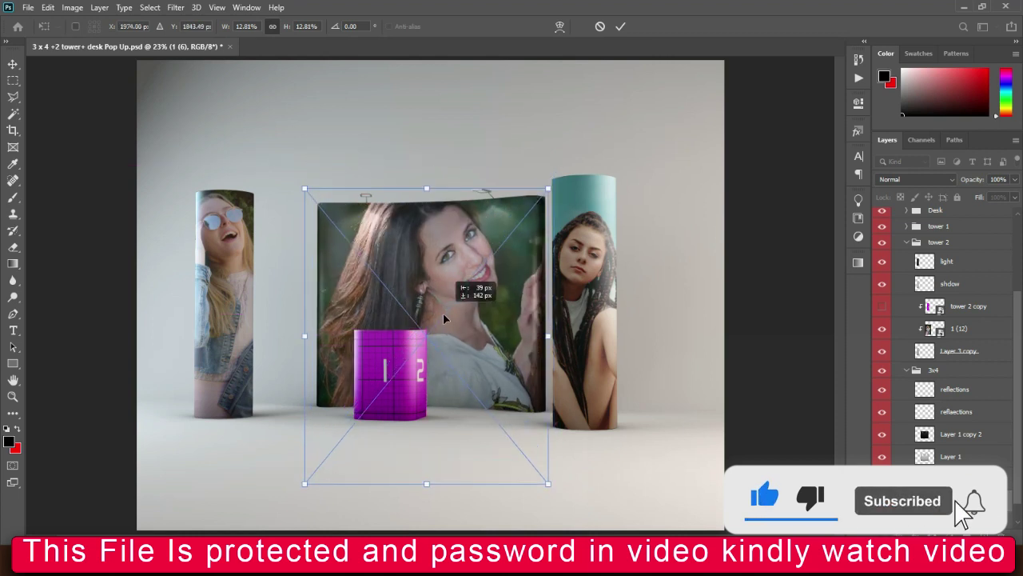
key("Return")
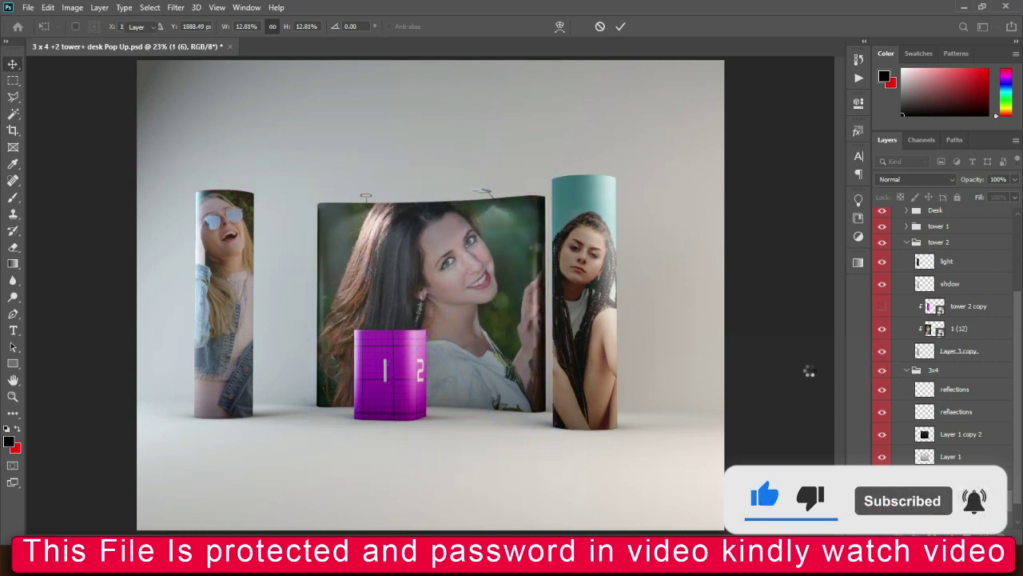
Collapse the 3x4 and tower 2 groups, then expand the Desk group and select Desk smart copy.
scroll(959, 364, "down", 1)
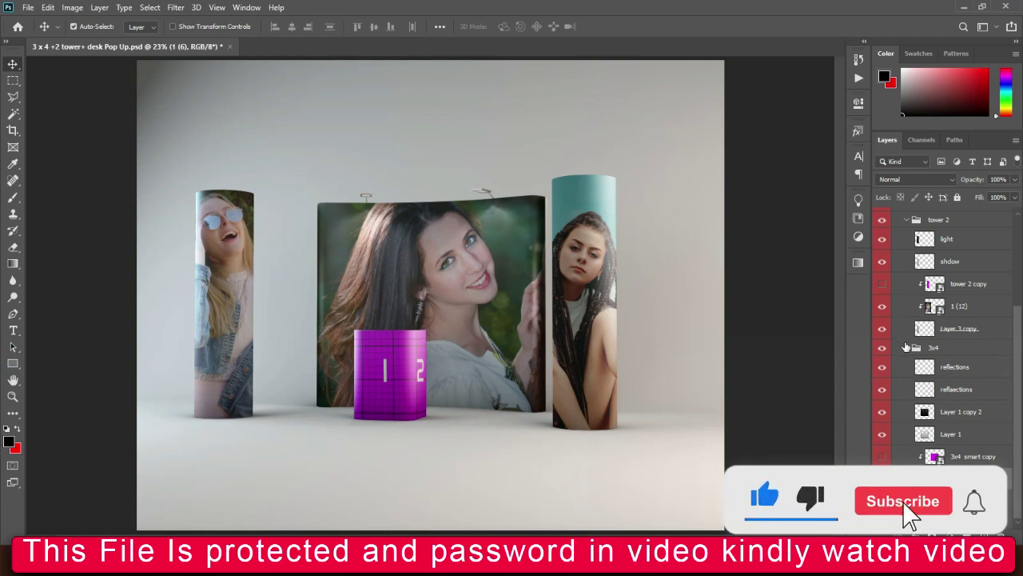
scroll(905, 349, "up", 3)
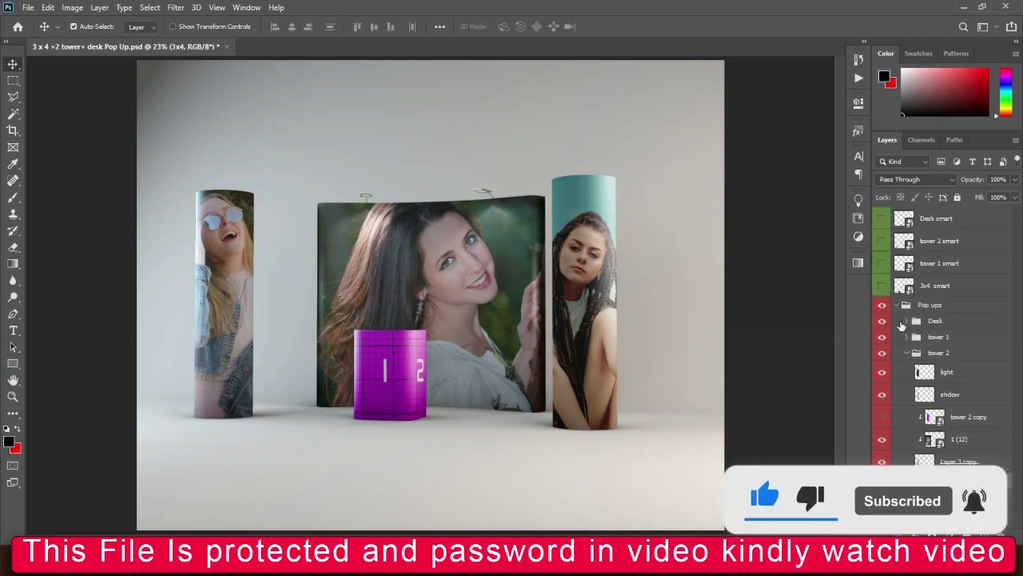
left_click(907, 353)
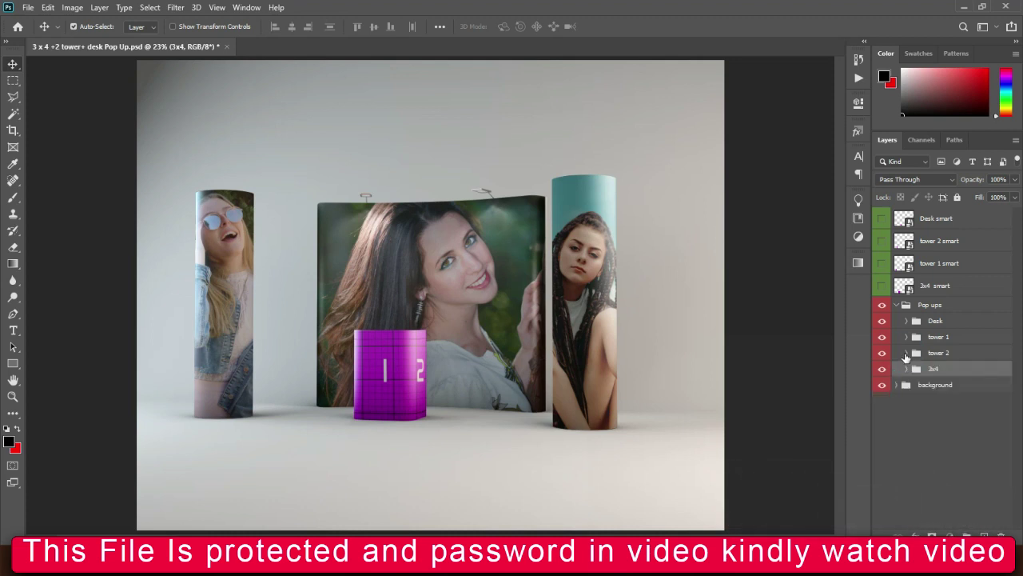
left_click(908, 321)
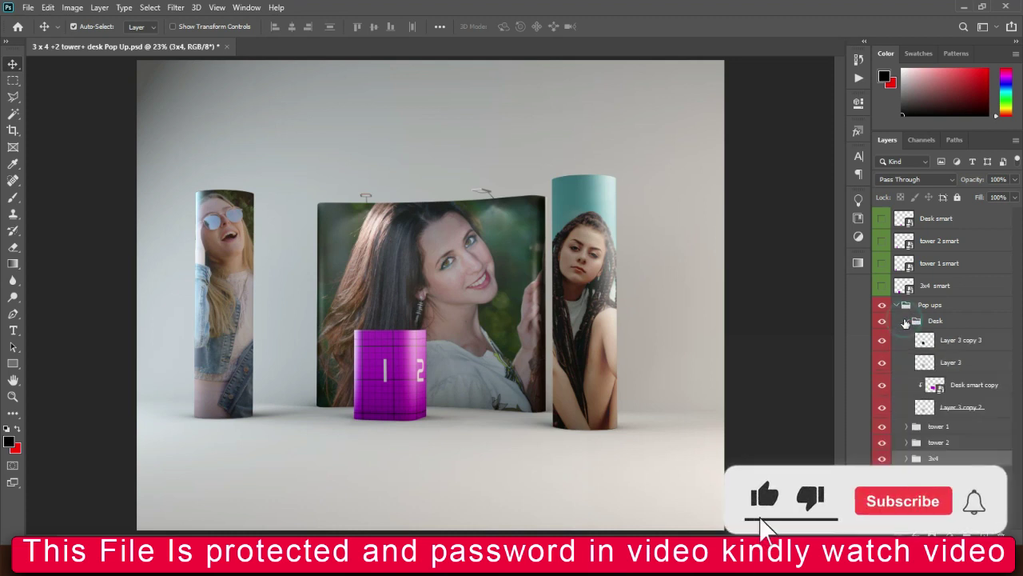
left_click(956, 384)
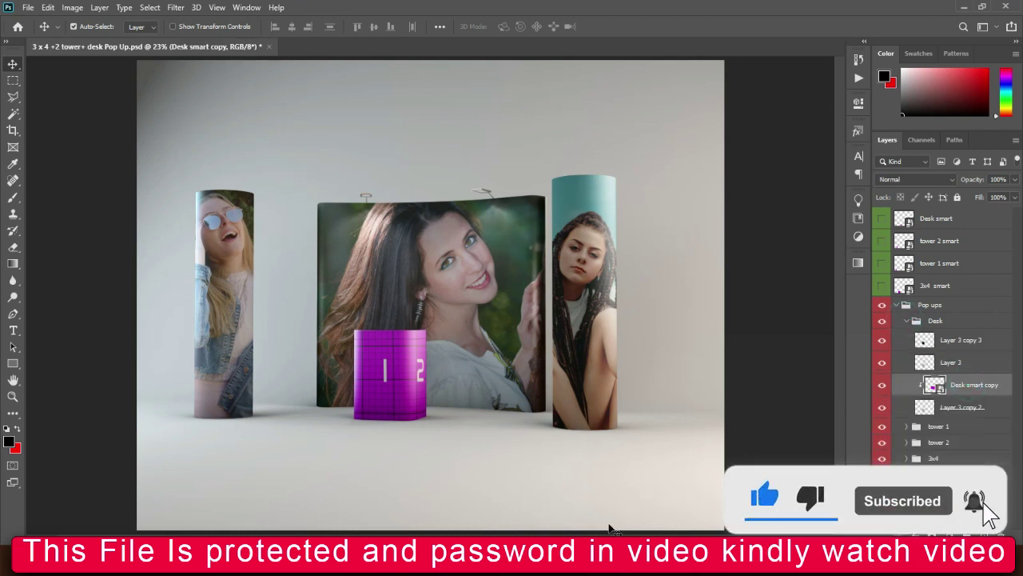
Place photo 1 (4) from the PHOTOS folder, clipped beneath Desk smart copy in the Desk group, and hide Desk smart copy.
left_click(541, 516)
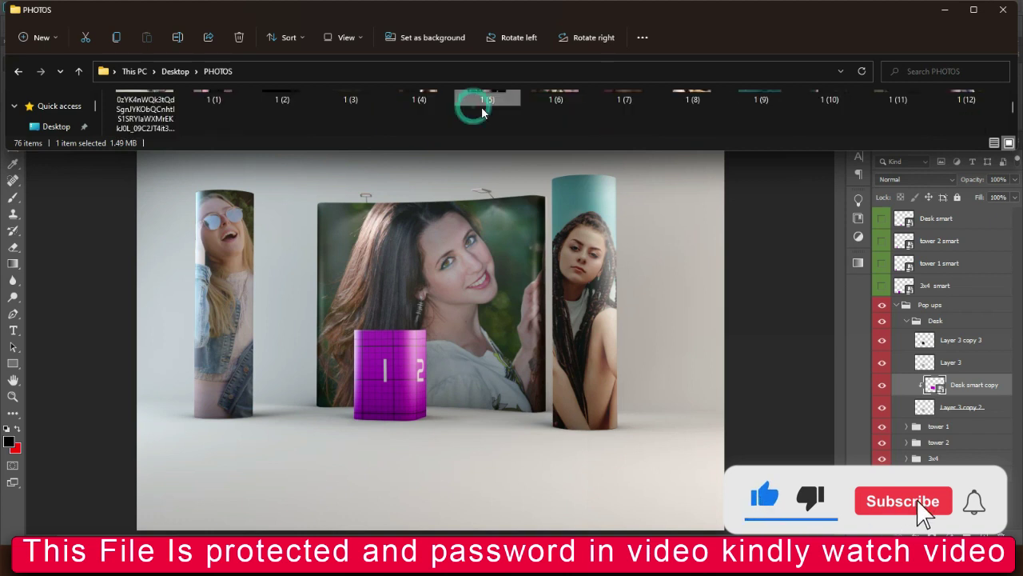
left_click(420, 108)
left_click_drag(420, 108, 458, 278)
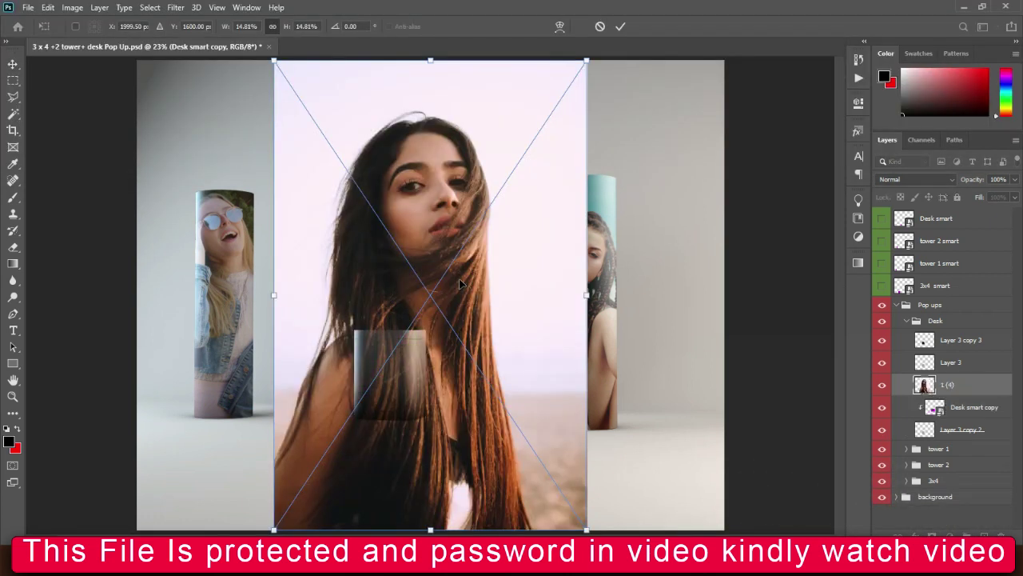
left_click(619, 29)
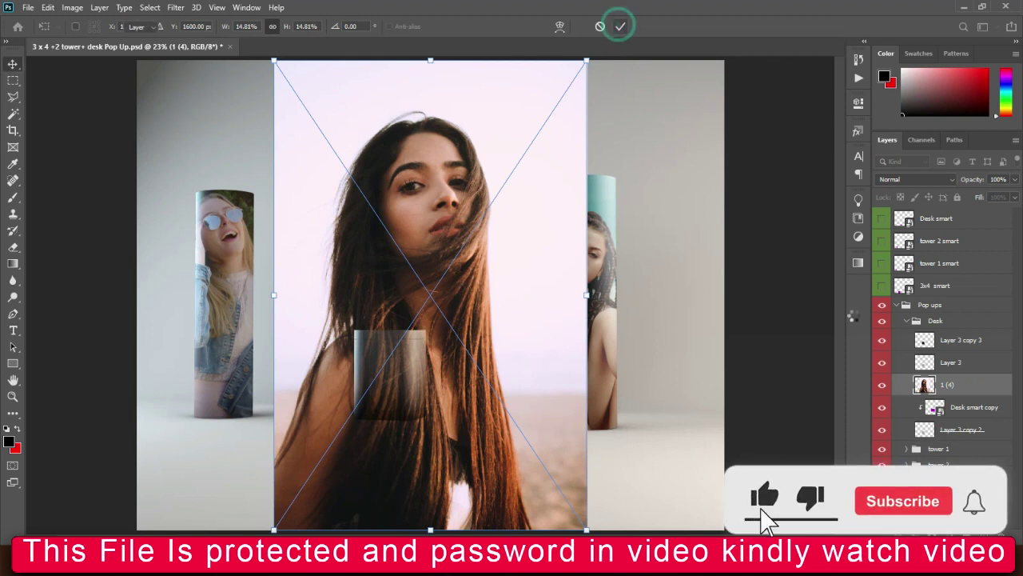
left_click_drag(947, 385, 969, 418)
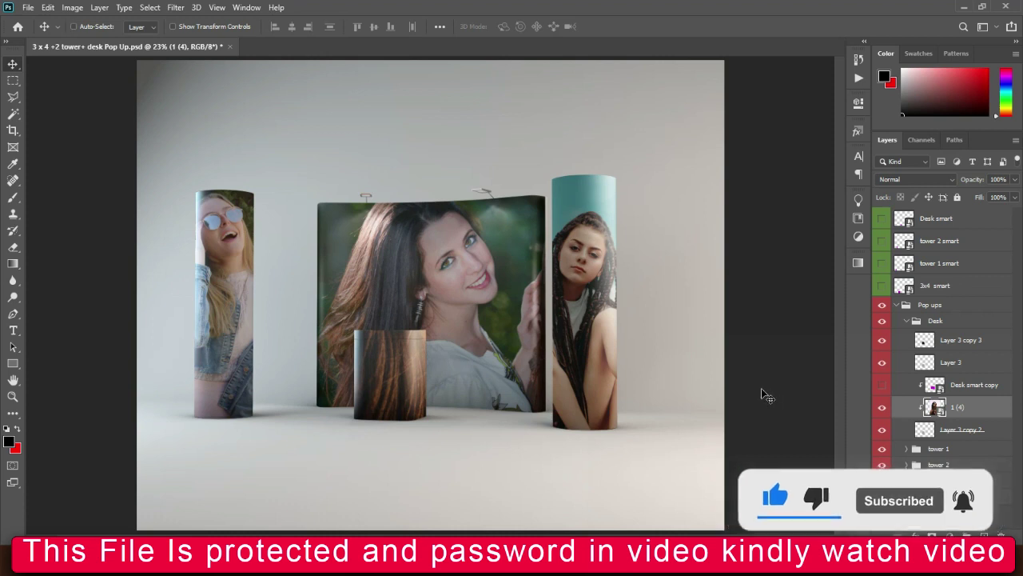
Scale down photo 1 (4) and position it so the woman's face and hair cover the front of the desk.
key("ctrl+t")
left_click_drag(575, 312, 399, 378)
left_click_drag(363, 288, 422, 399)
key("Return")
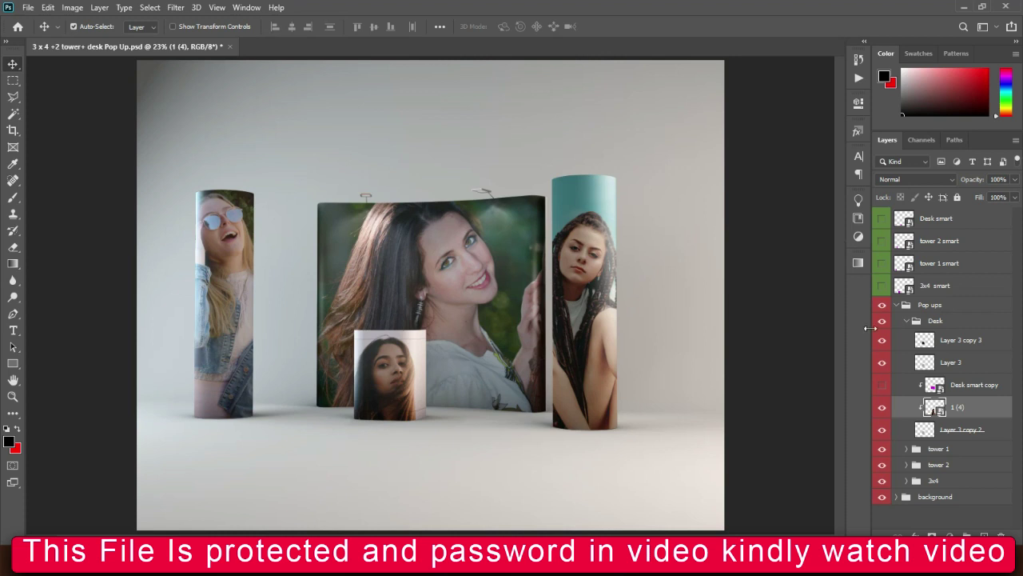
Toggle the Desk smart, tower 2 smart, tower 1 smart and 3x4 smart layers on and off to check their flat artwork.
left_click(883, 223)
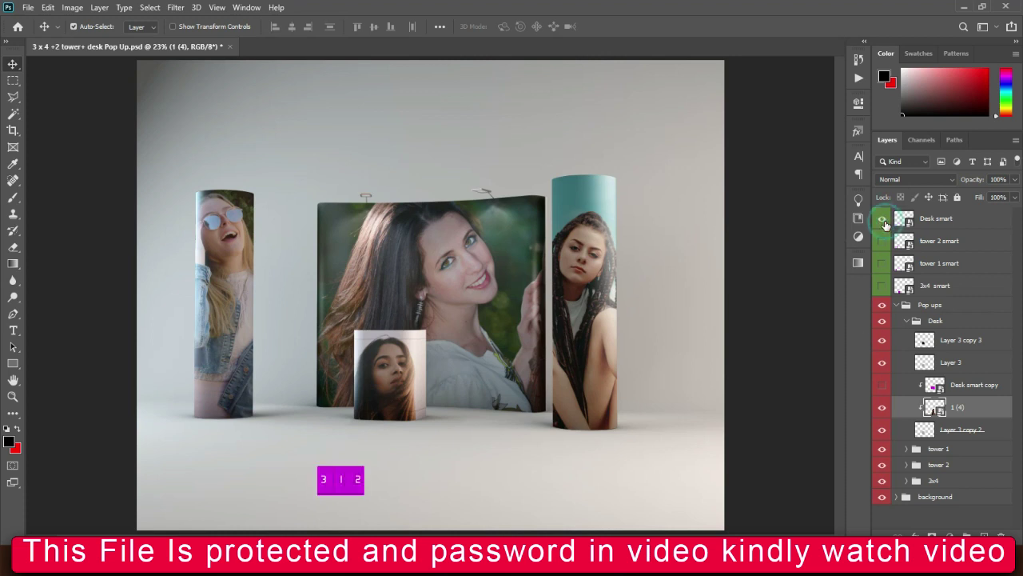
left_click(883, 222)
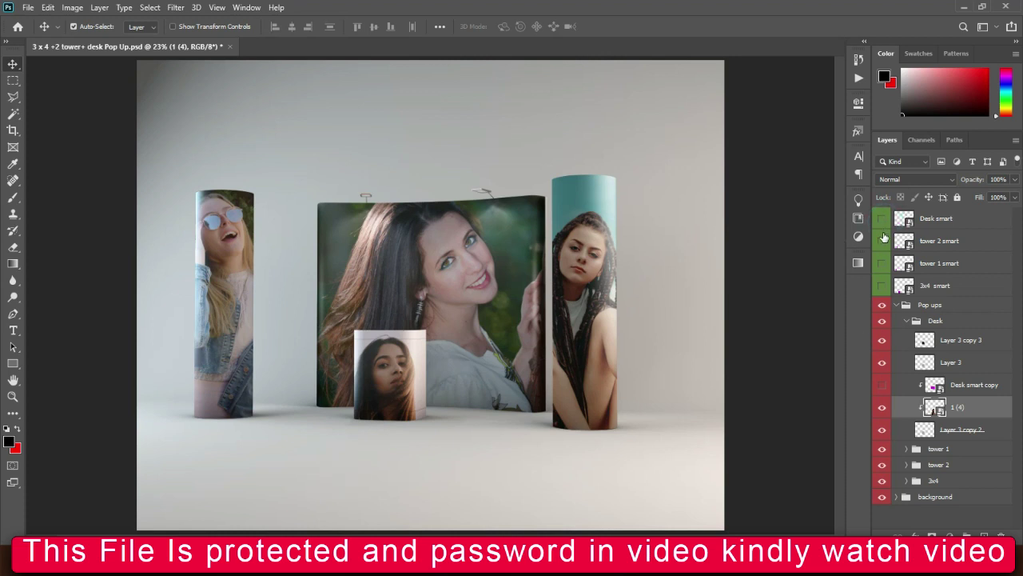
left_click(883, 239)
left_click(883, 239)
left_click(883, 262)
left_click(883, 262)
left_click(883, 285)
left_click(883, 285)
Collapse the Pop ups group and toggle the background group off and on to check what it controls.
left_click(900, 305)
left_click(882, 320)
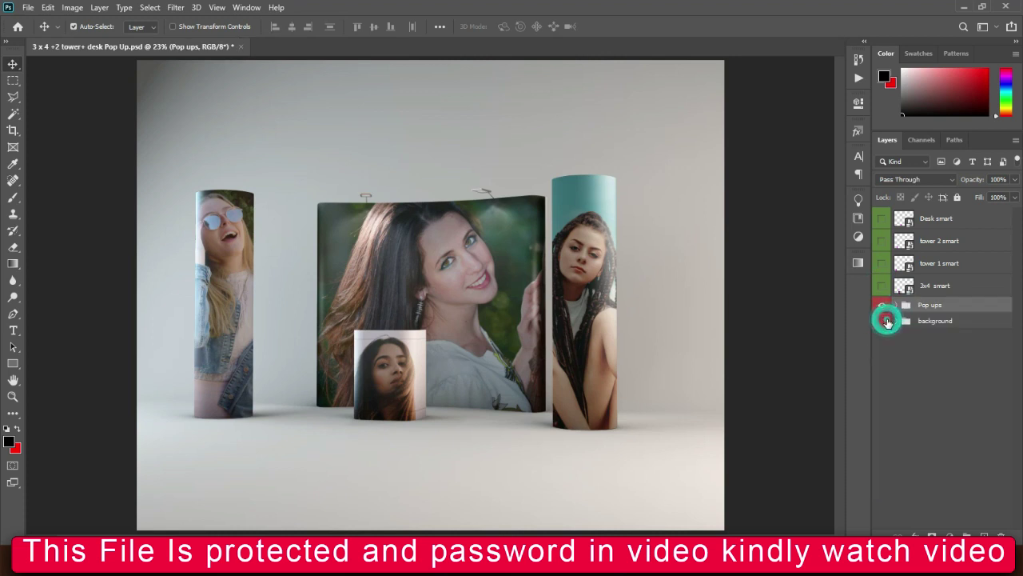
left_click(883, 321)
Add a black-filled layer between the Pop ups and background groups, and hide it after previewing the dark backdrop.
left_click(920, 322)
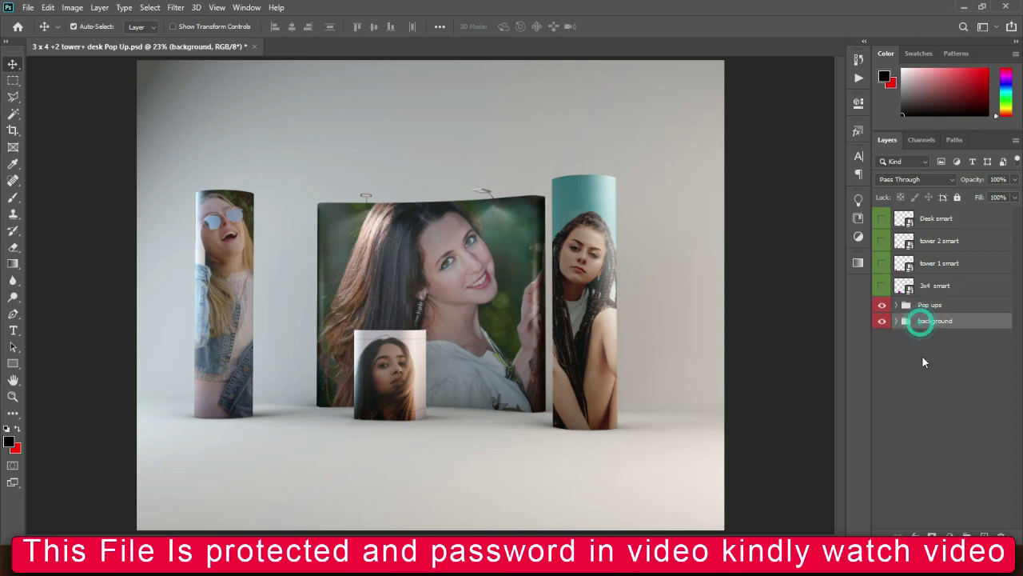
left_click(982, 533)
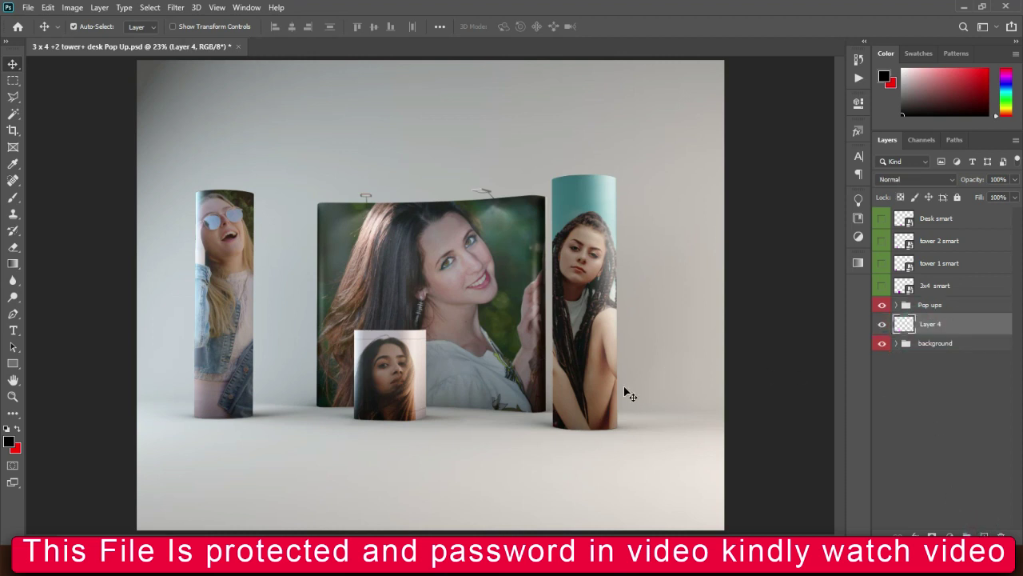
key("alt+BackSpace")
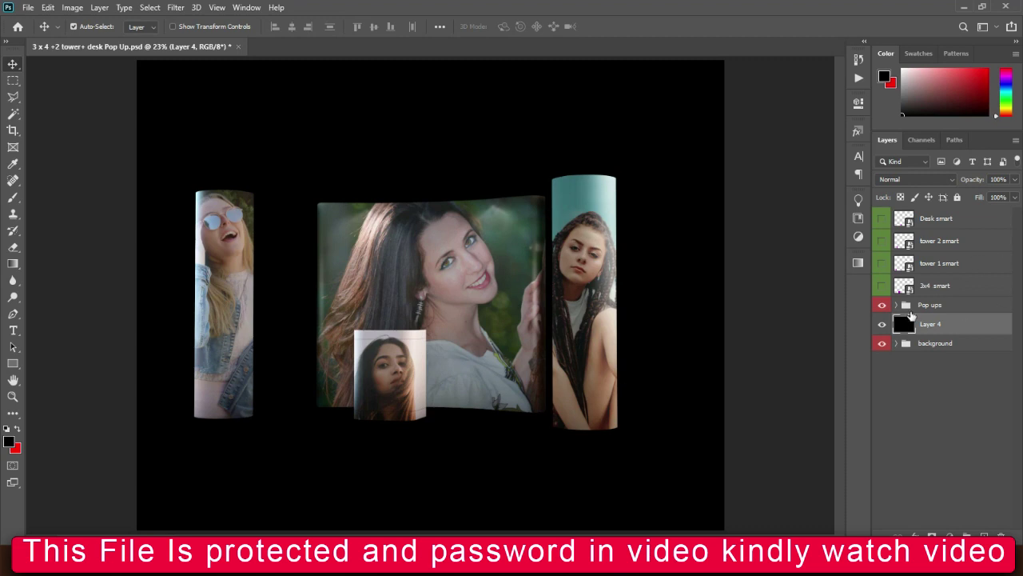
left_click(883, 324)
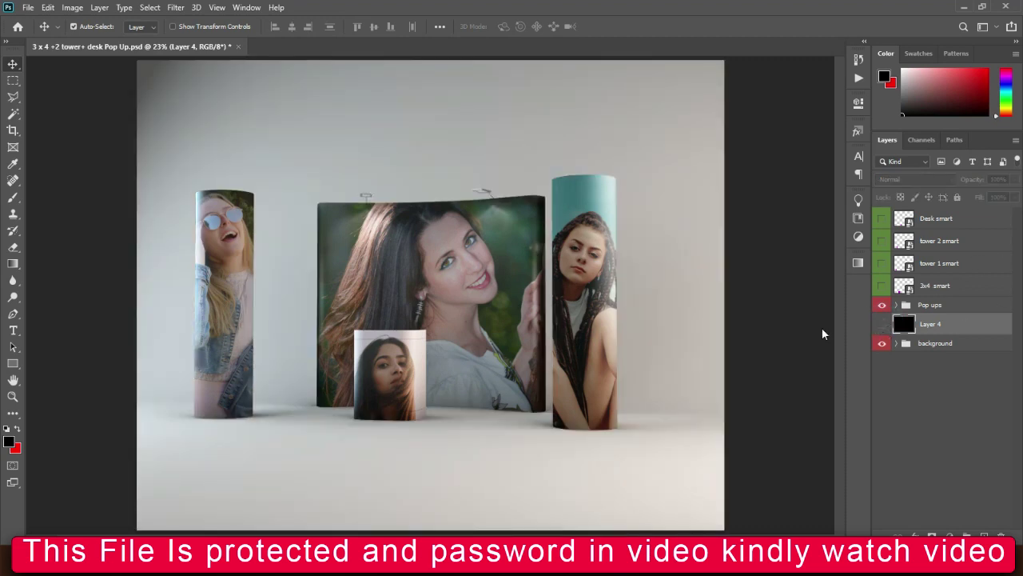
Inspect the finished mockup up close, then look through the PSD variants in the 12-Photorealistic-Popup-Mockups folder.
scroll(516, 289, "up", 3)
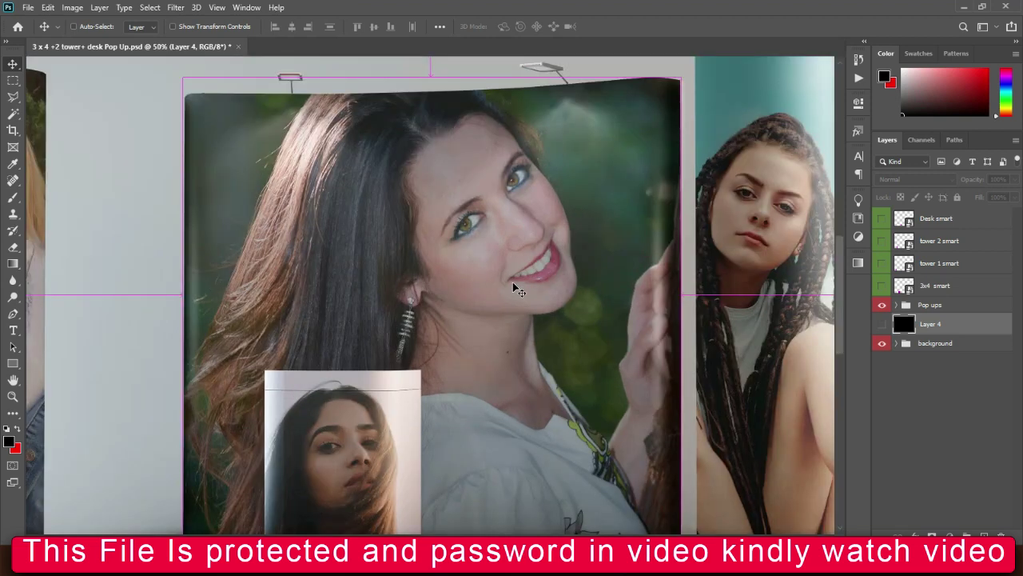
scroll(516, 289, "down", 3)
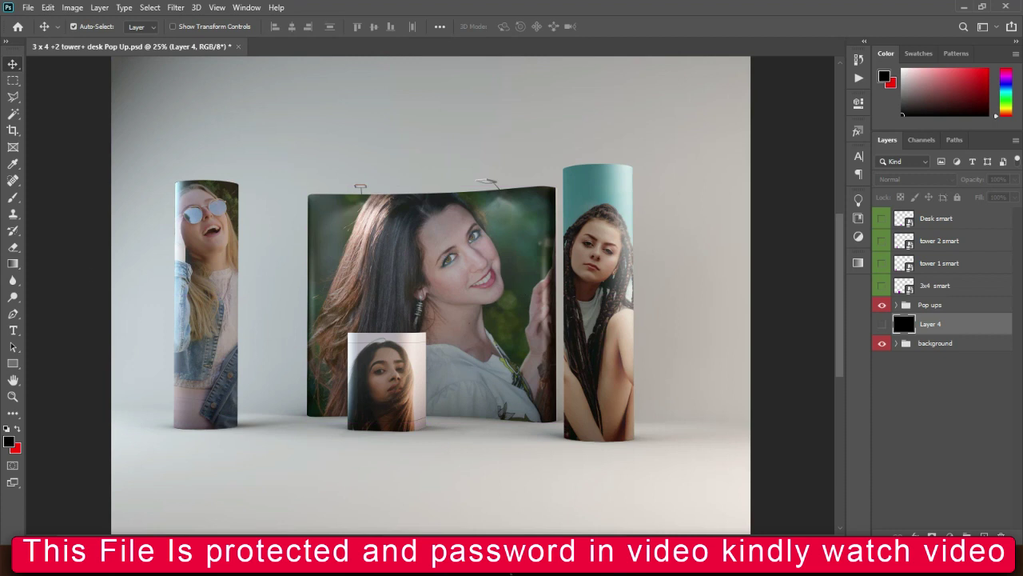
mouse_move(513, 564)
left_click(650, 509)
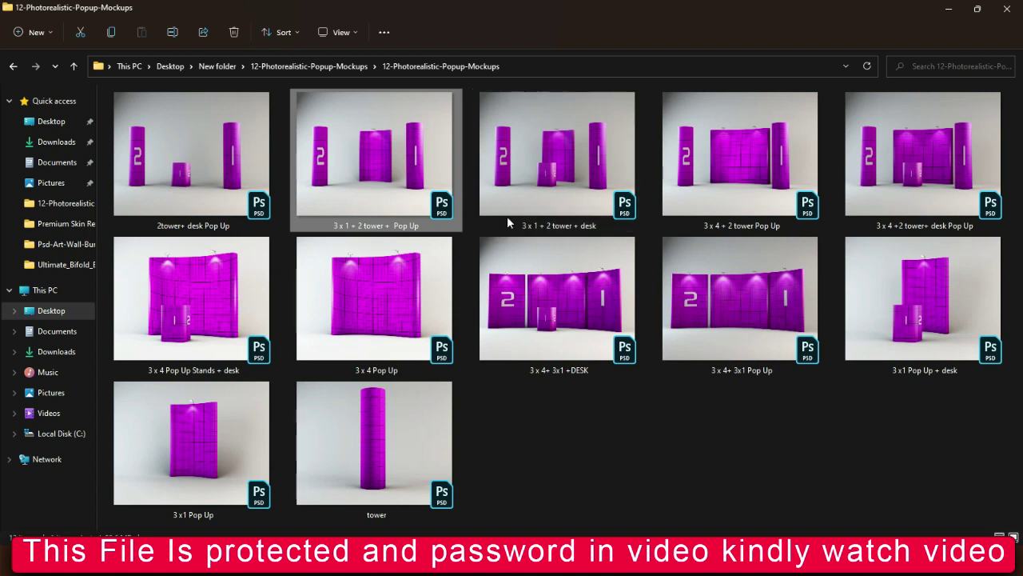
left_click(566, 299)
left_click(567, 127)
left_click(338, 275)
left_click(498, 279)
left_click(365, 154)
left_click(371, 283)
left_click(220, 160)
left_click(197, 270)
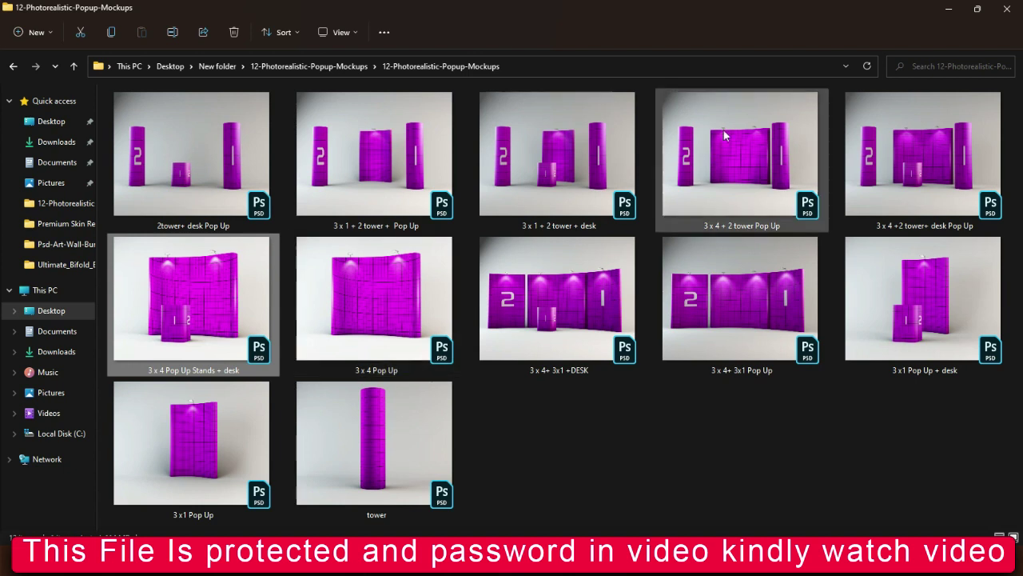
left_click(182, 447)
left_click(199, 330)
Open the 3 x 4 Pop Up mockup and select the 3x4 placeholder layer inside the PopUps group.
left_click(363, 301)
left_click(363, 301)
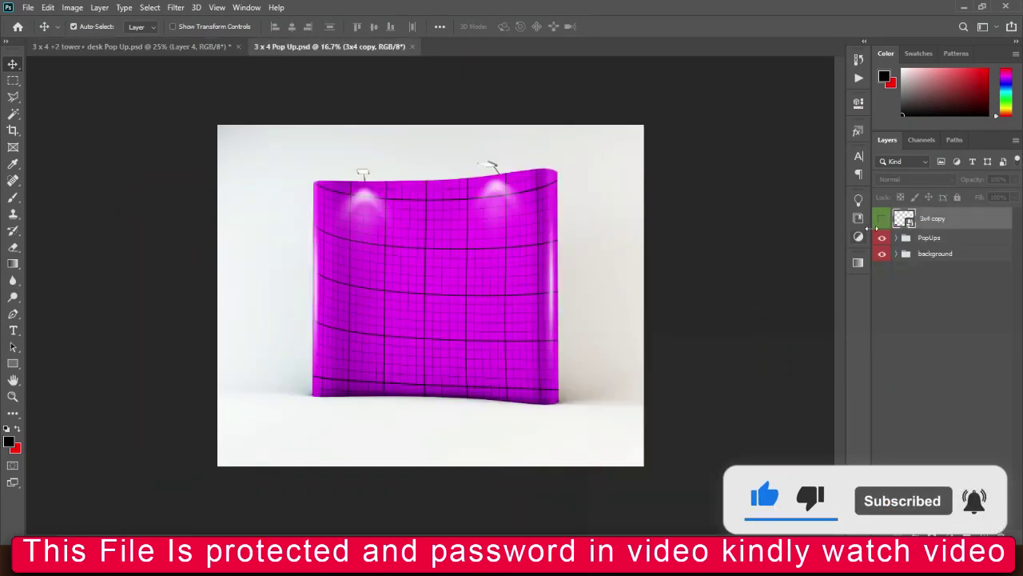
left_click(882, 221)
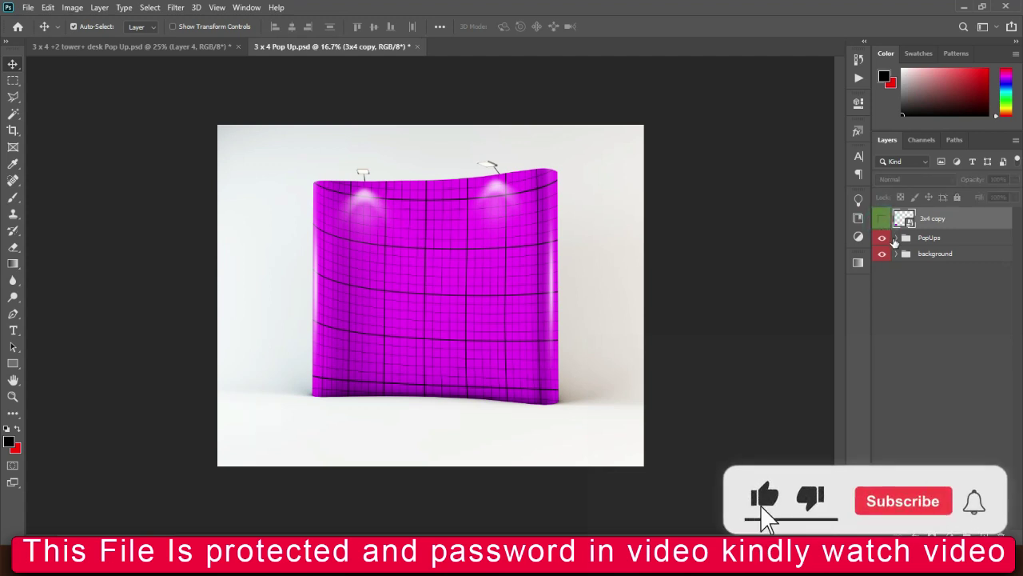
left_click(895, 238)
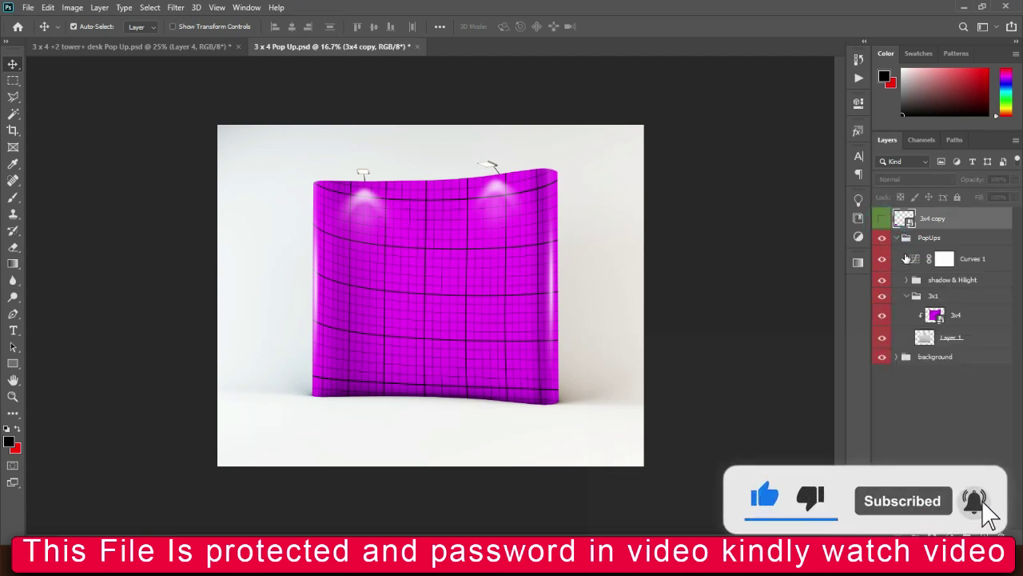
left_click(951, 314)
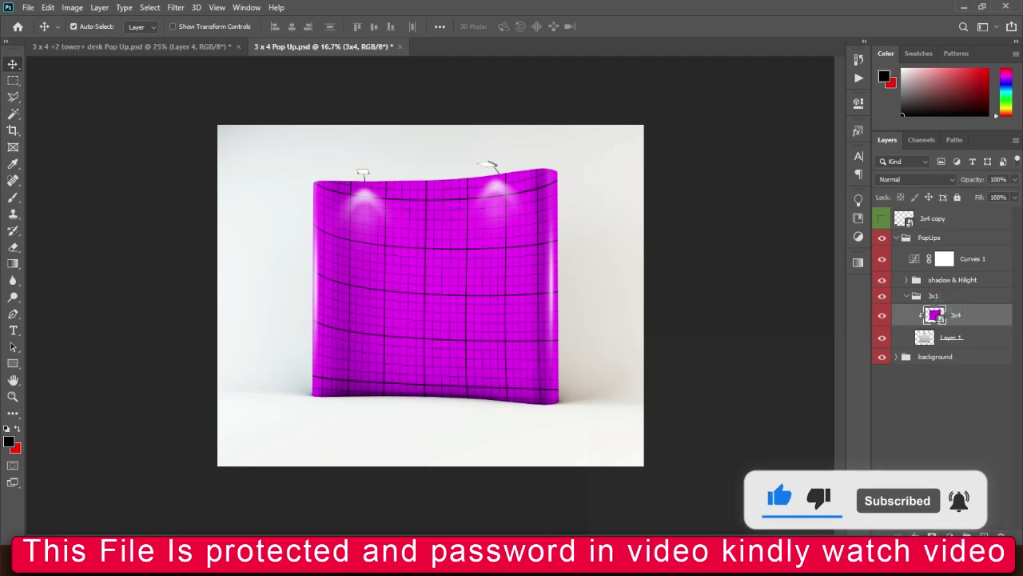
Place photo 1209750 from the PHOTOS folder above the 3x4 layer and flip it horizontally.
mouse_move(516, 560)
left_click(520, 498)
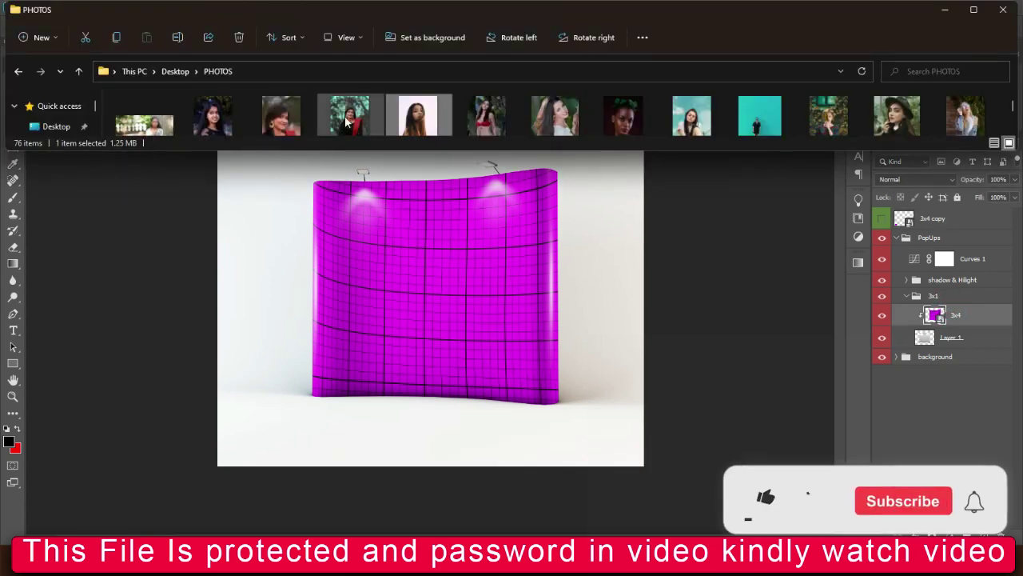
scroll(360, 120, "down", 3)
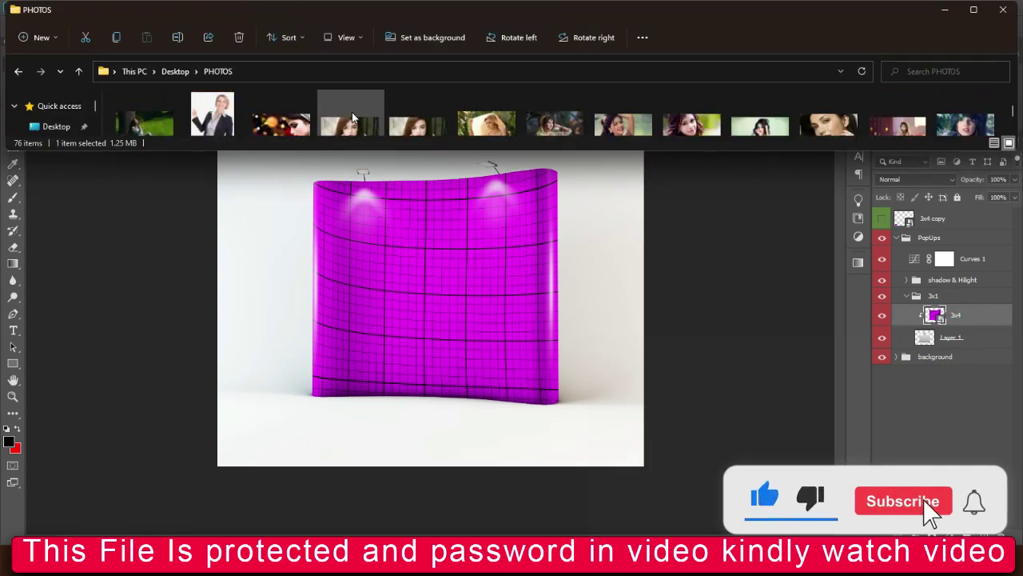
left_click(480, 120)
scroll(482, 117, "down", 1)
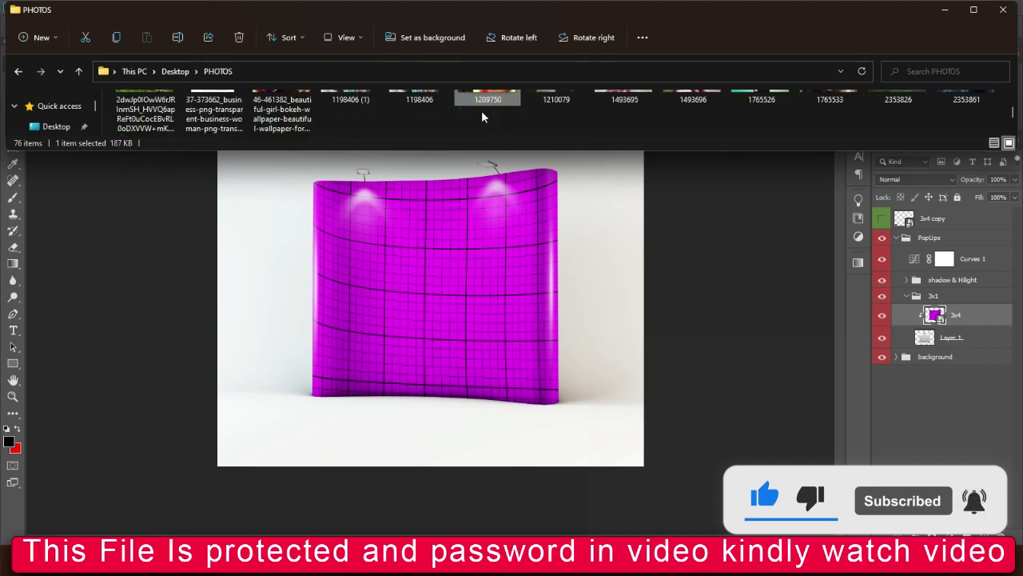
left_click_drag(486, 99, 457, 257)
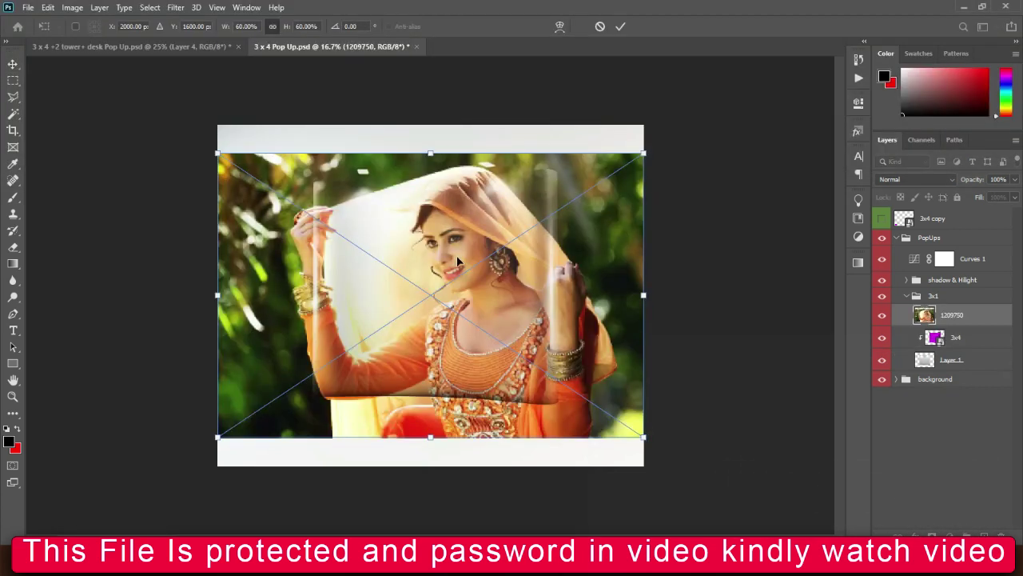
right_click(458, 259)
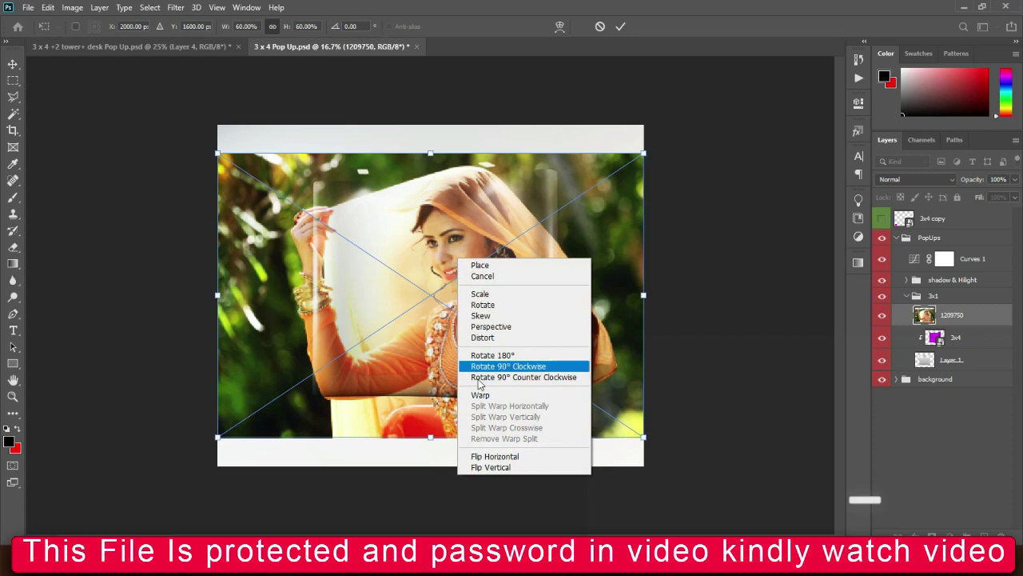
left_click(489, 456)
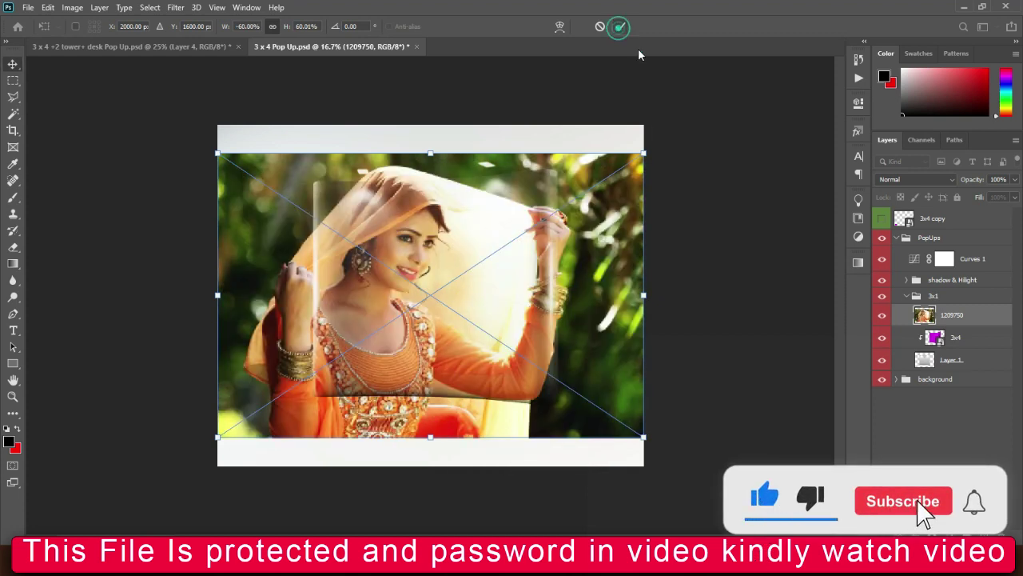
left_click(621, 26)
Clip photo 1209750 to the stand below a hidden 3x4 placeholder and shift it slightly right to centre the woman.
left_click_drag(951, 316, 943, 342)
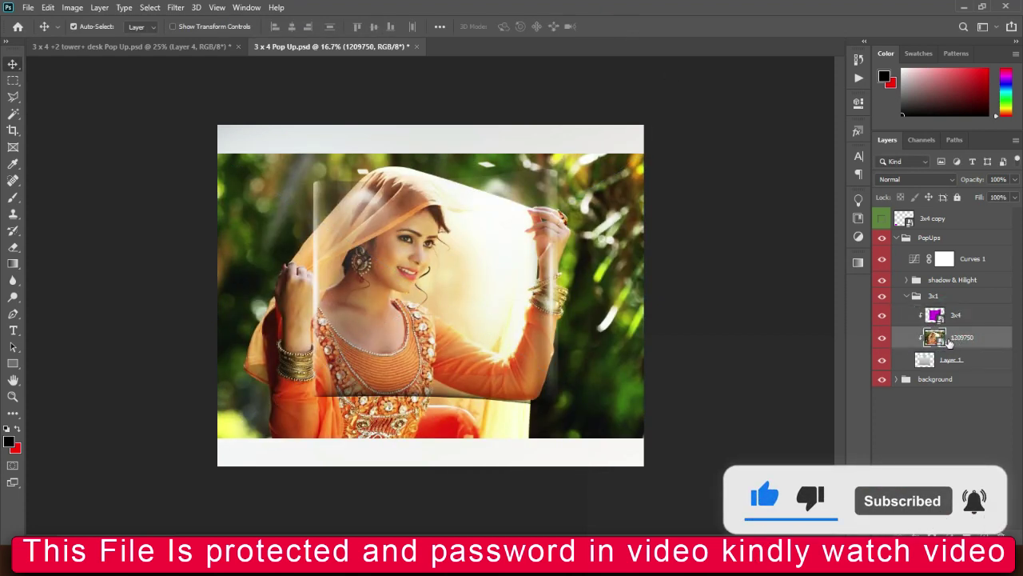
left_click(881, 316)
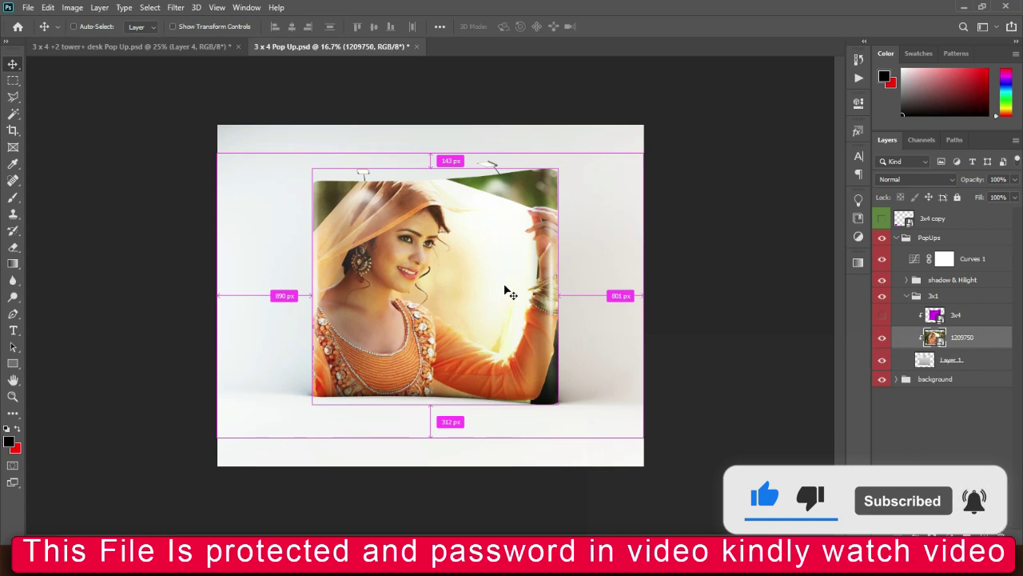
key("ctrl+t")
left_click_drag(470, 298, 483, 297)
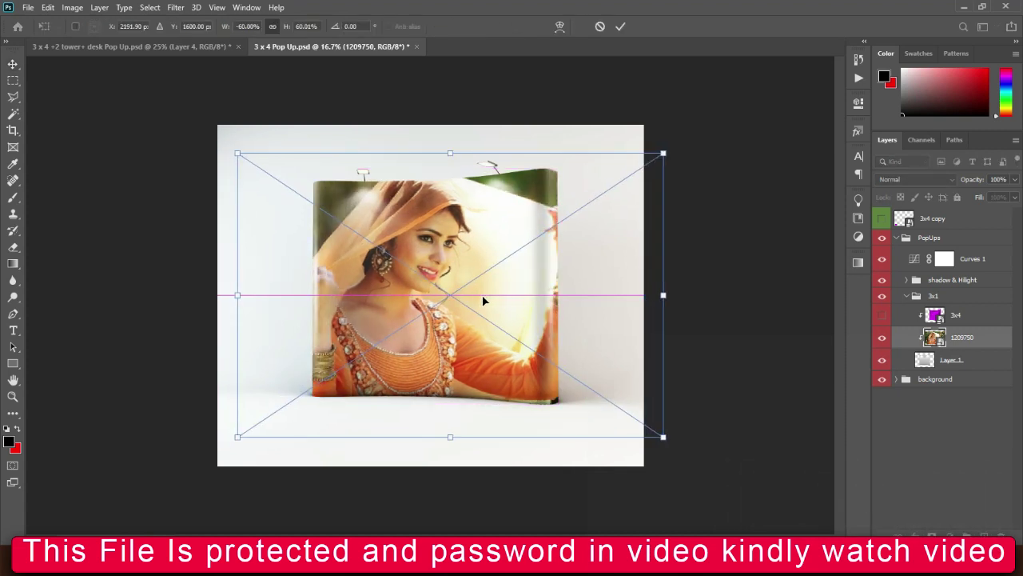
key("Return")
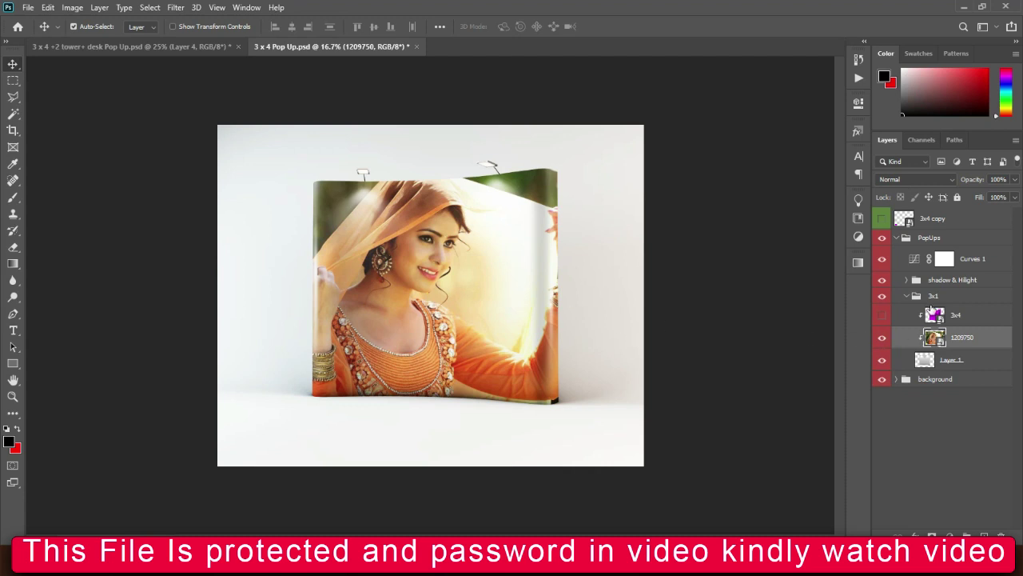
Add a Curves adjustment above photo 1209750 and lower the midtones to darken the stand artwork.
left_click(953, 533)
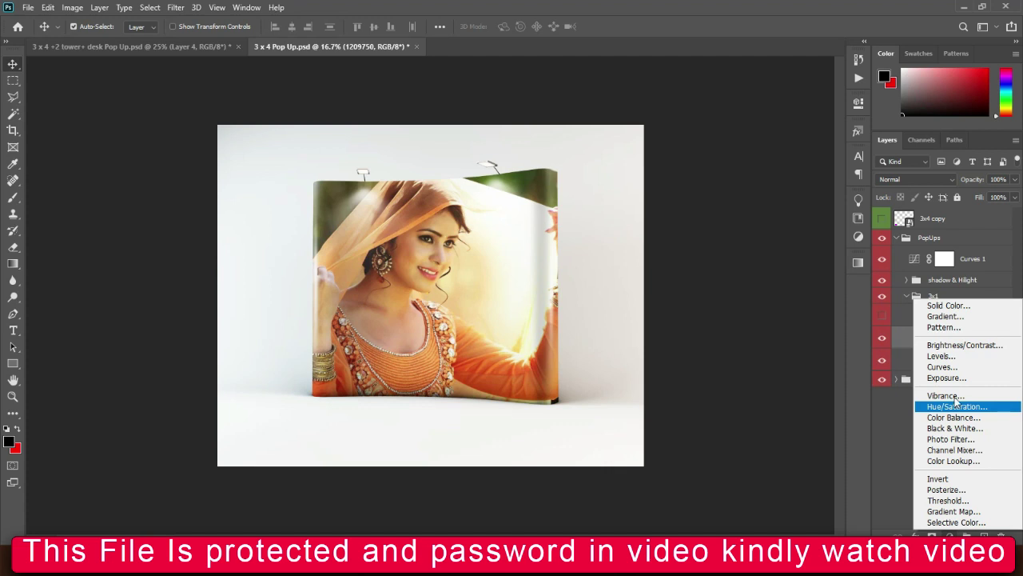
left_click(943, 367)
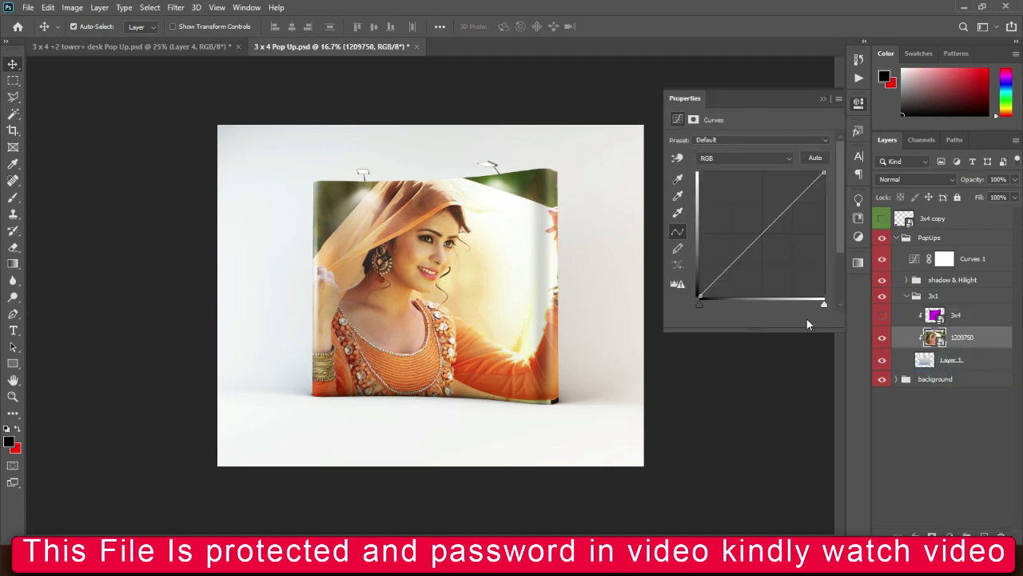
left_click_drag(765, 230, 770, 245)
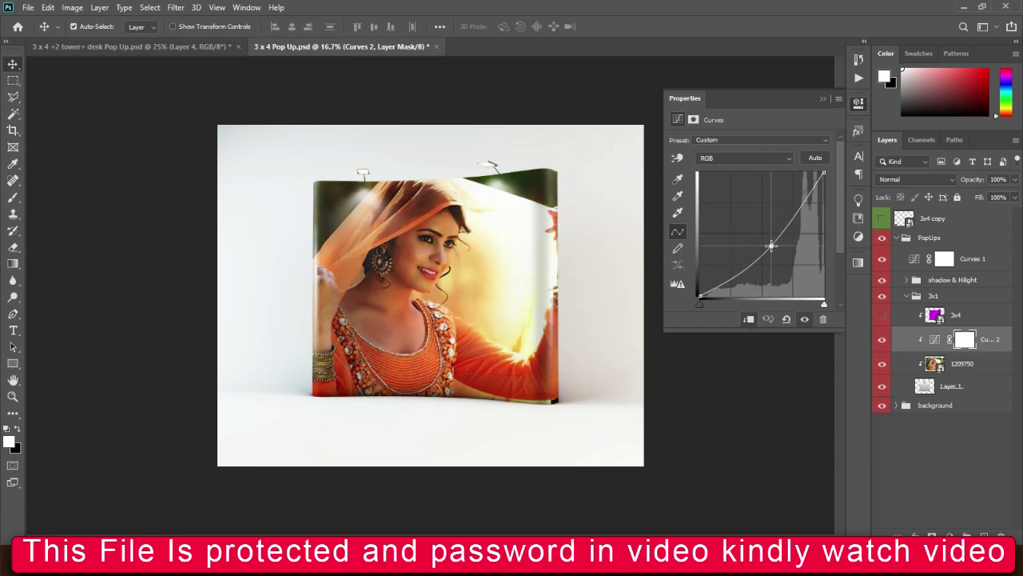
left_click(821, 101)
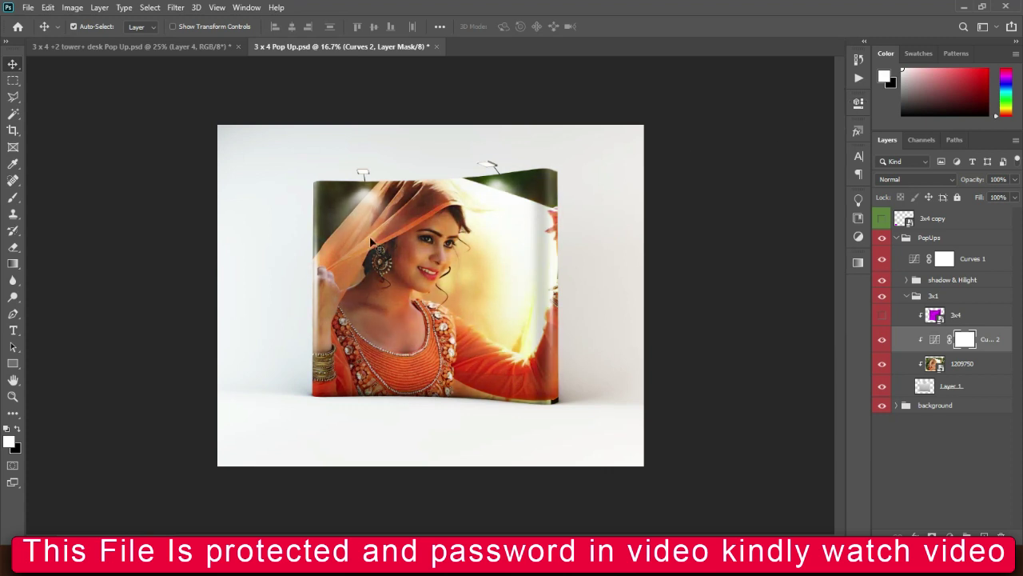
In the 3 x 4 +2 tower+ desk document, add a Curves adjustment above backdrop photo 1 (6) and lower its midtones.
left_click(217, 46)
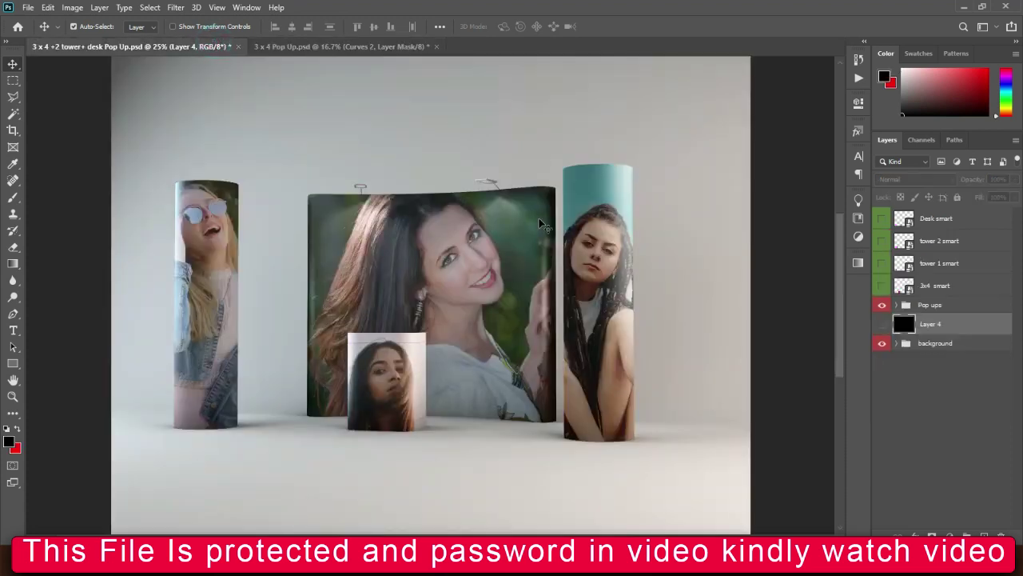
left_click(899, 305)
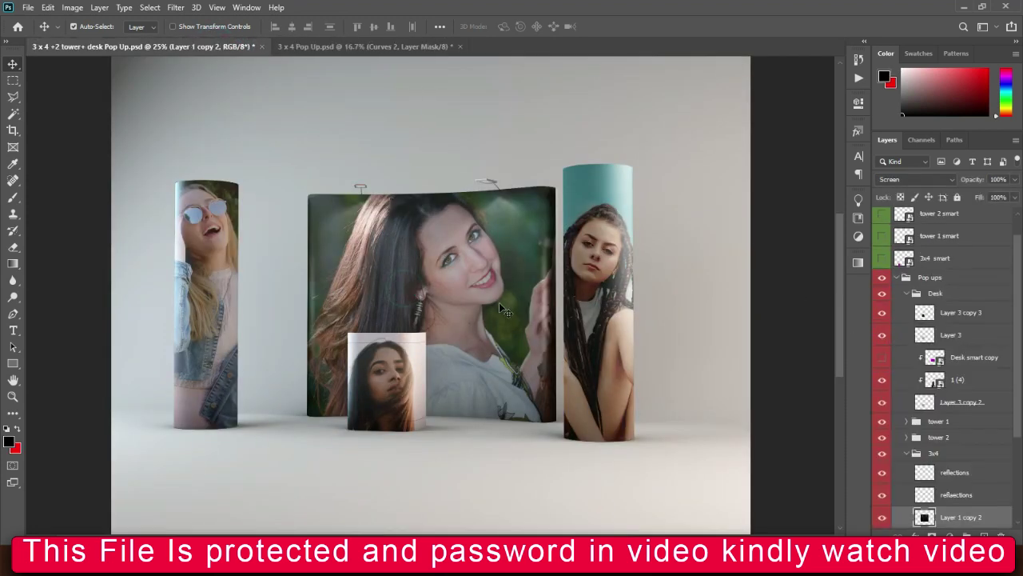
left_click(4, 365)
scroll(1016, 397, "down", 3)
left_click(952, 457)
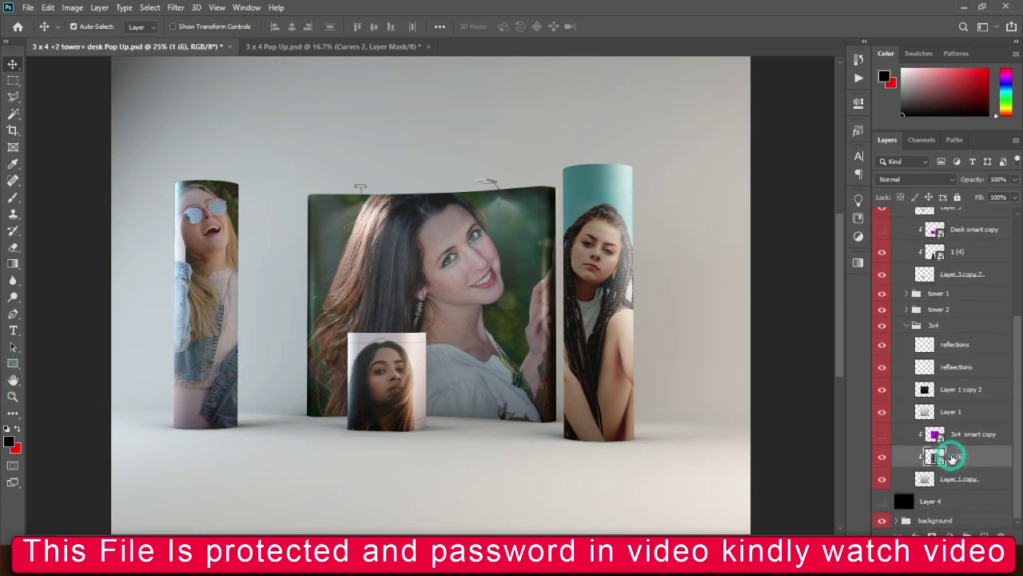
left_click(948, 532)
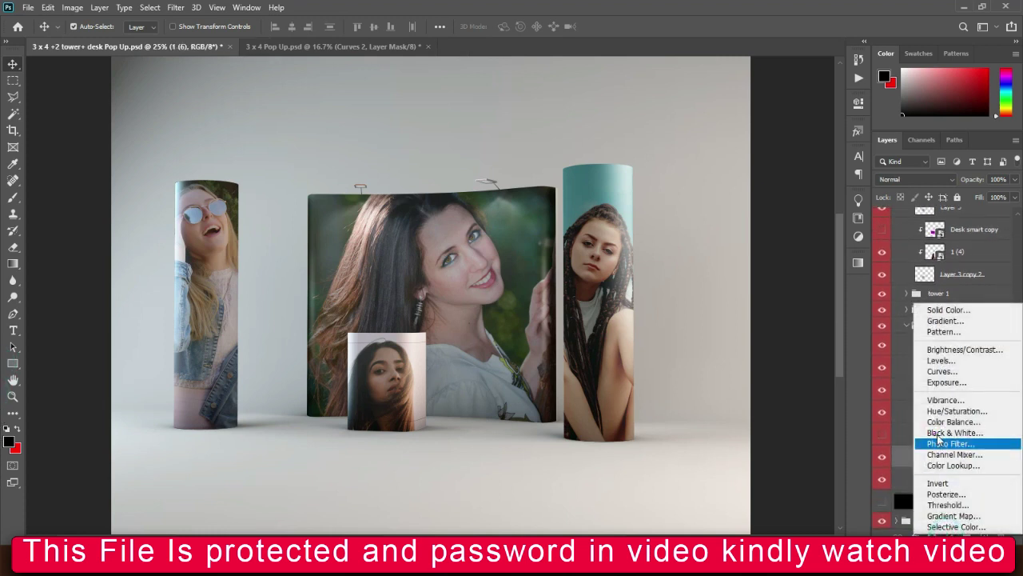
left_click(942, 373)
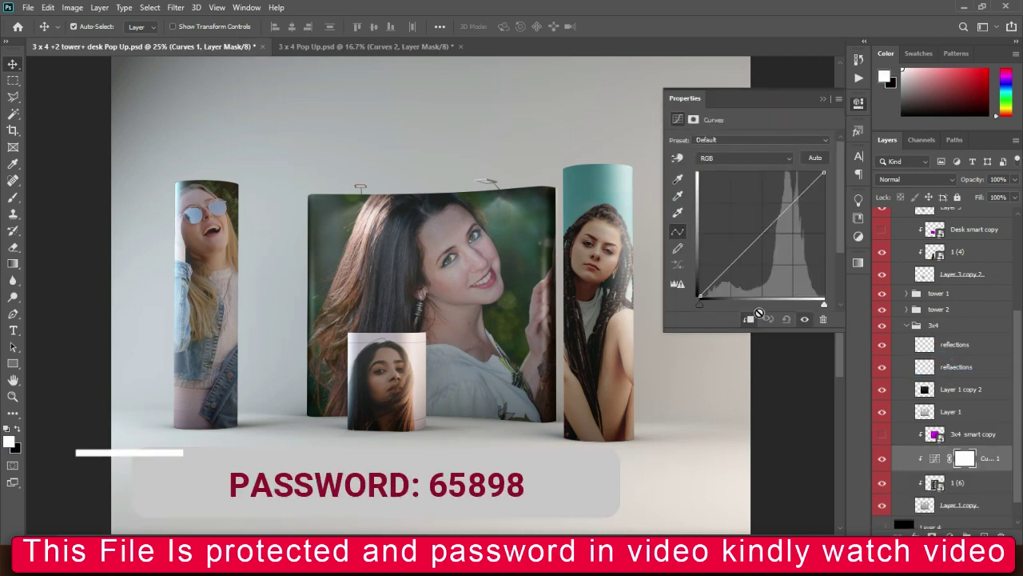
left_click_drag(772, 225, 782, 242)
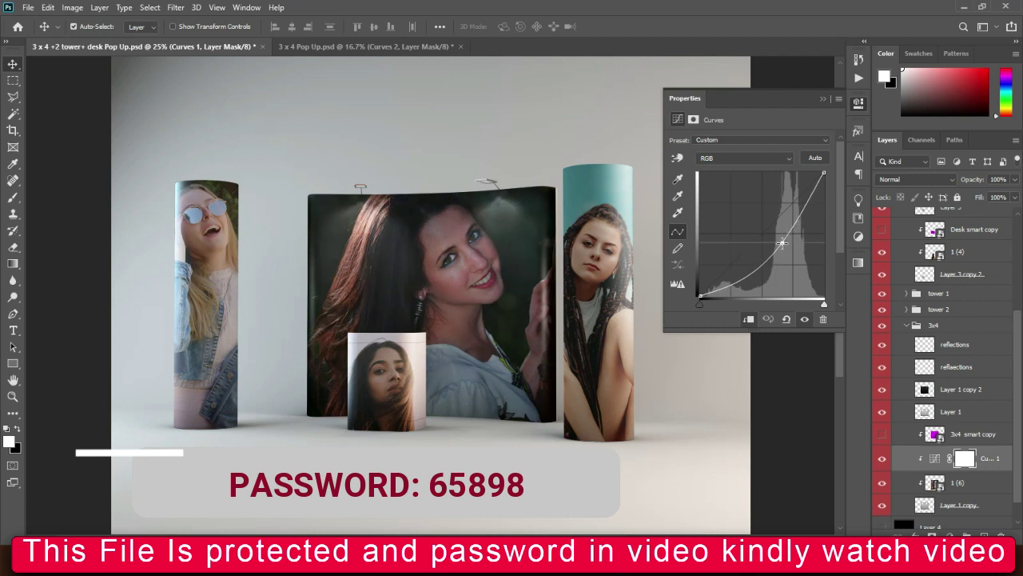
left_click(824, 100)
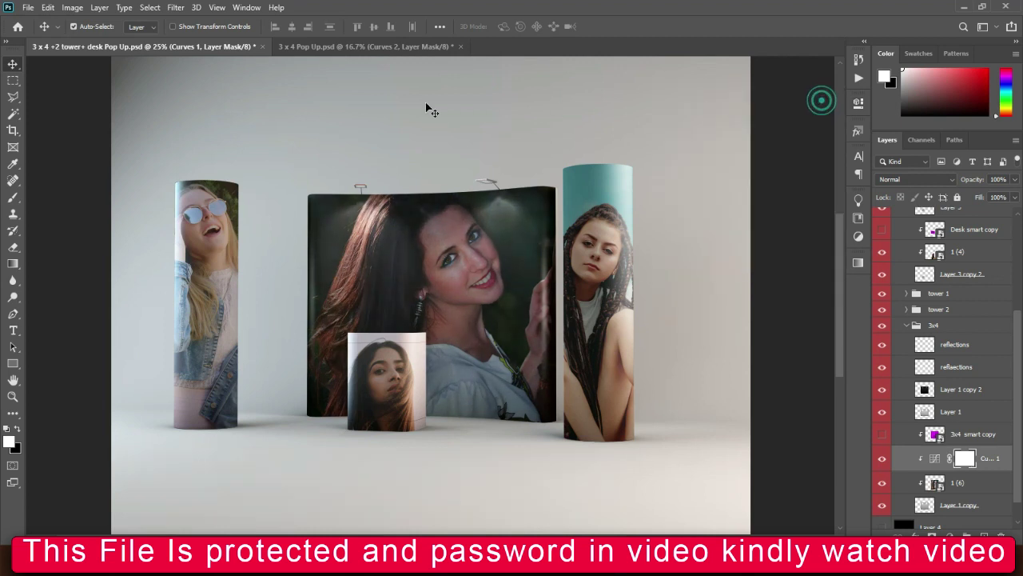
Return to the 3 x 4 Pop Up document and examine the darkened stand artwork up close.
left_click(361, 46)
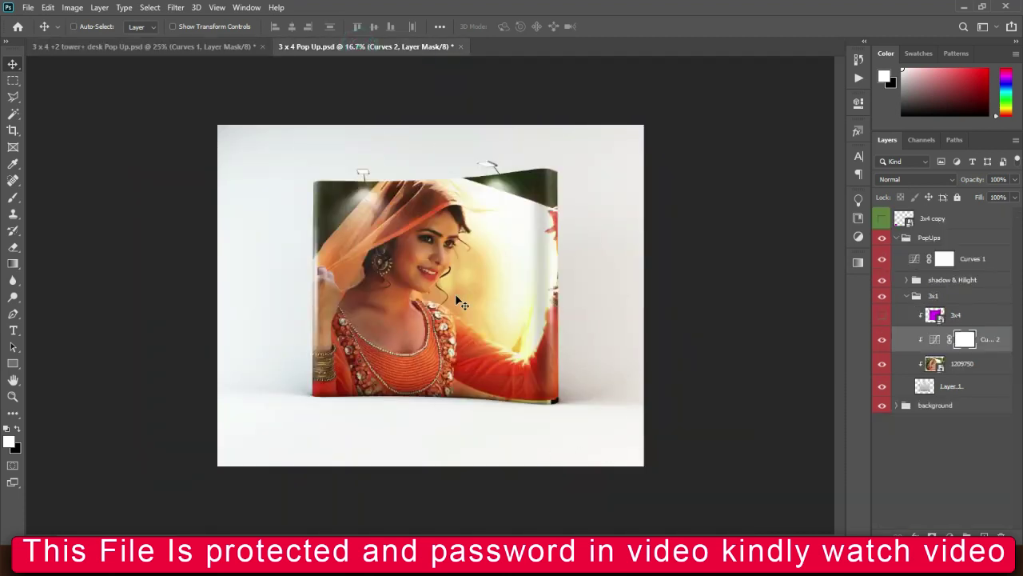
key("ctrl+plus")
key("ctrl+plus")
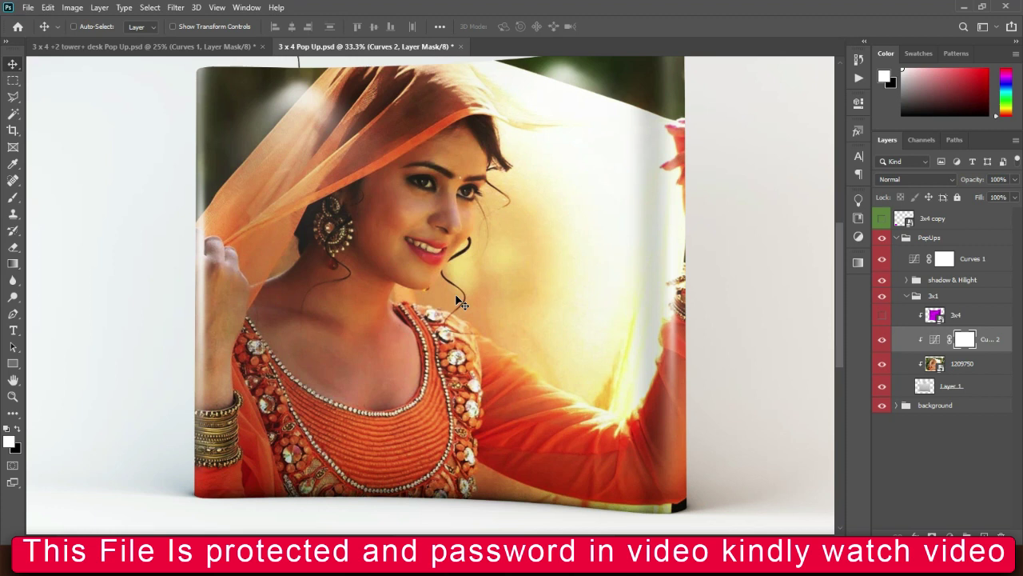
scroll(460, 302, "down", 3)
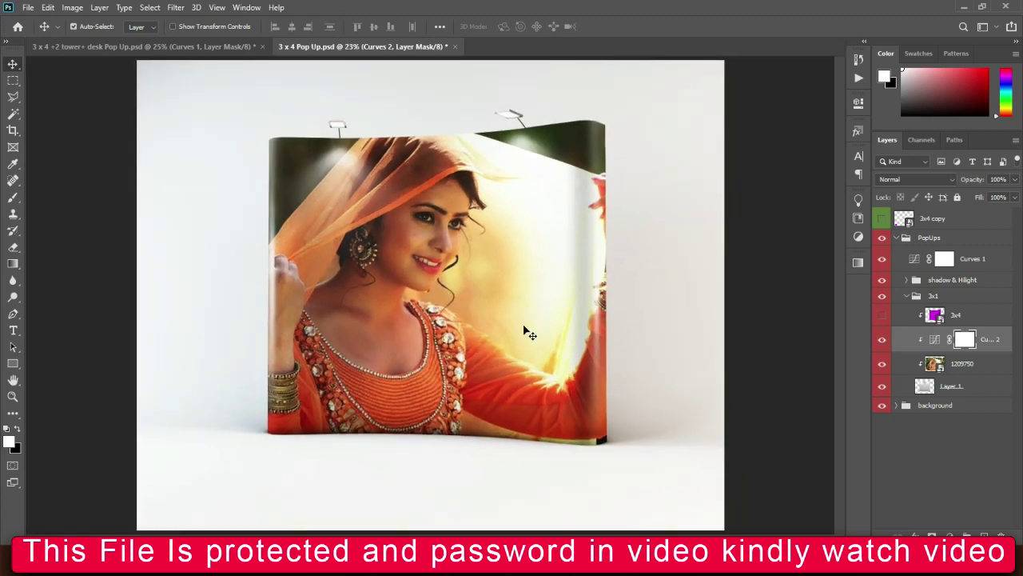
Check the combined file properties of all the PSD mockups in the 12-Photorealistic-Popup-Mockups folder.
left_click(651, 488)
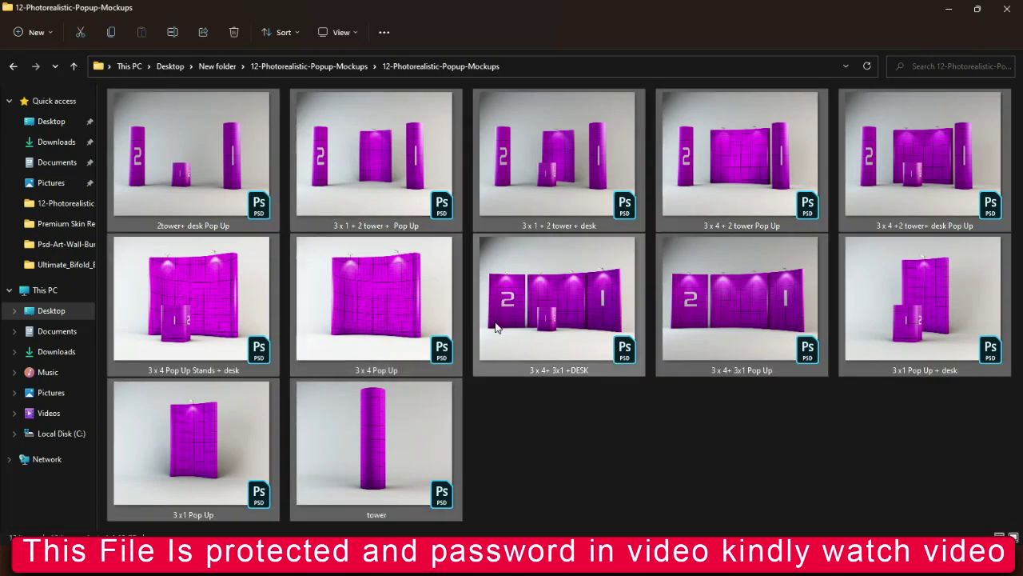
right_click(496, 323)
left_click(547, 428)
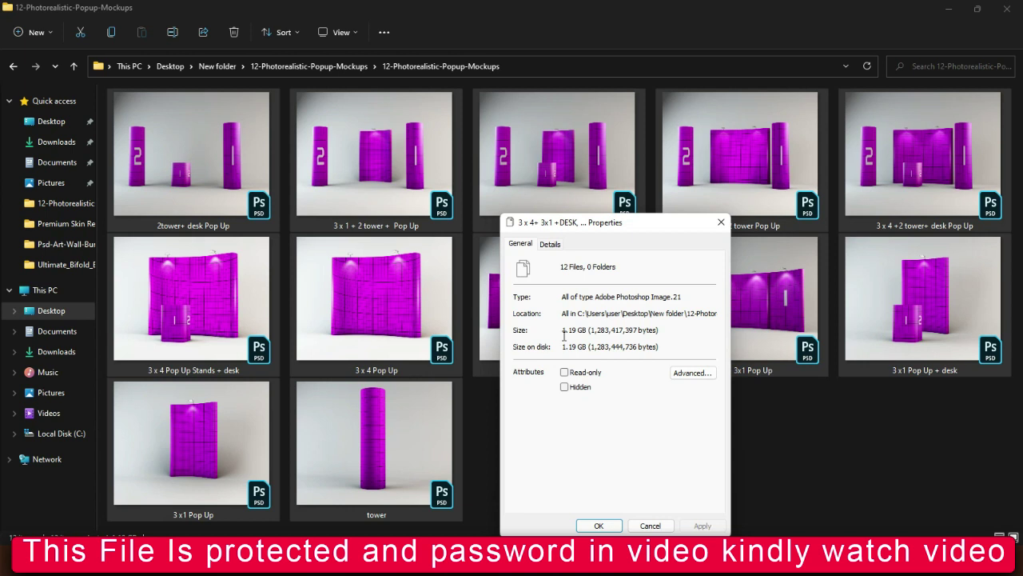
left_click_drag(575, 333, 591, 334)
left_click(619, 526)
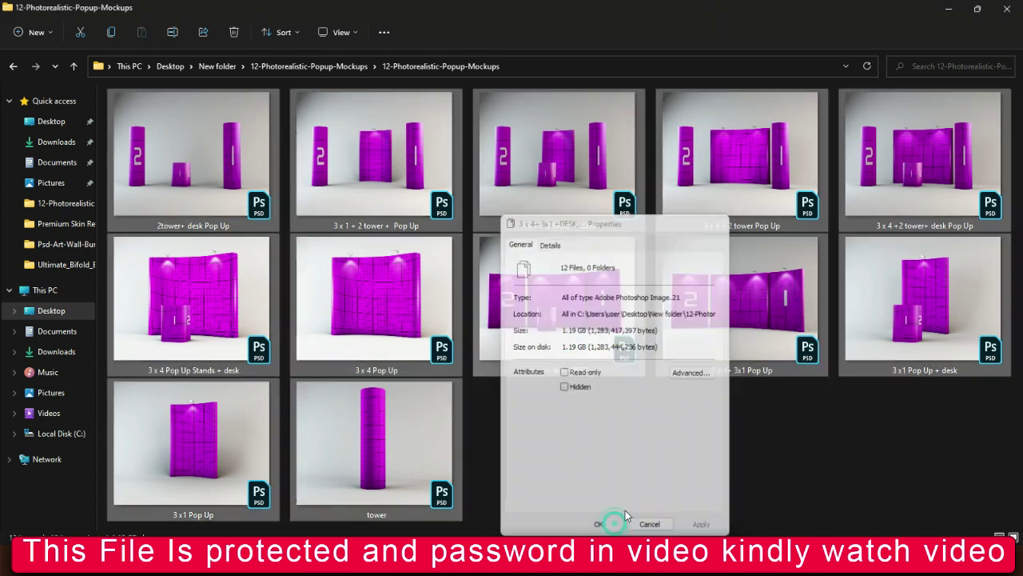